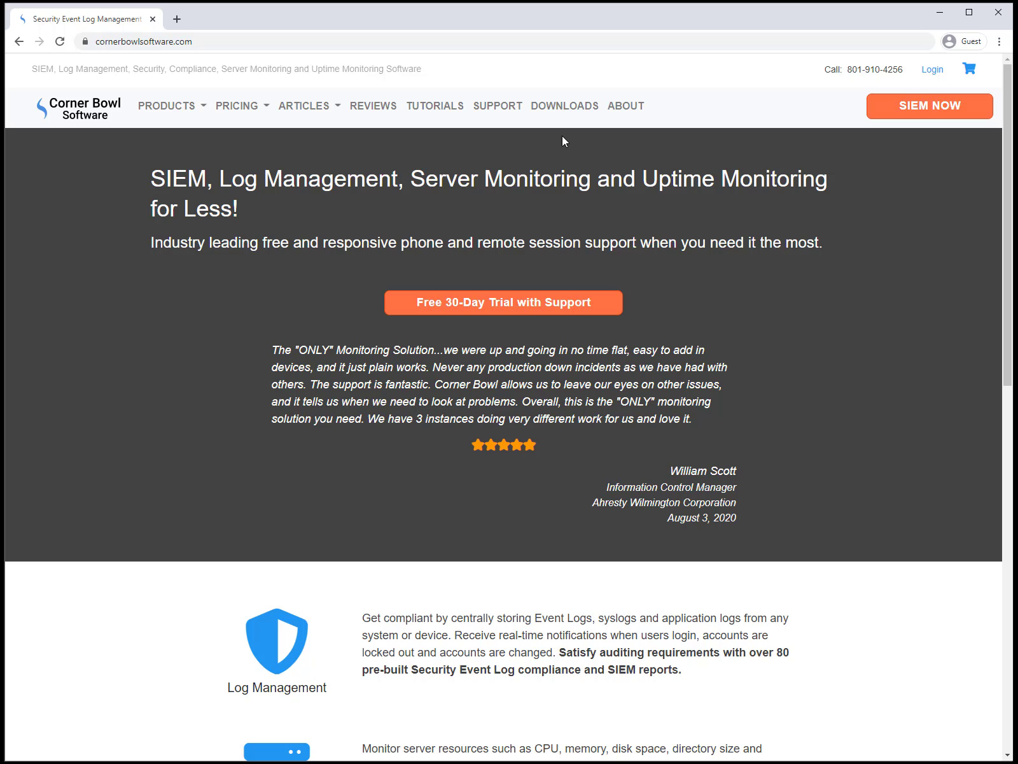
Step: Go to the Corner Bowl Software downloads page and continue to the Event Log Manager 2021 download
{"action": "left_click", "coordinate": [561, 106]}
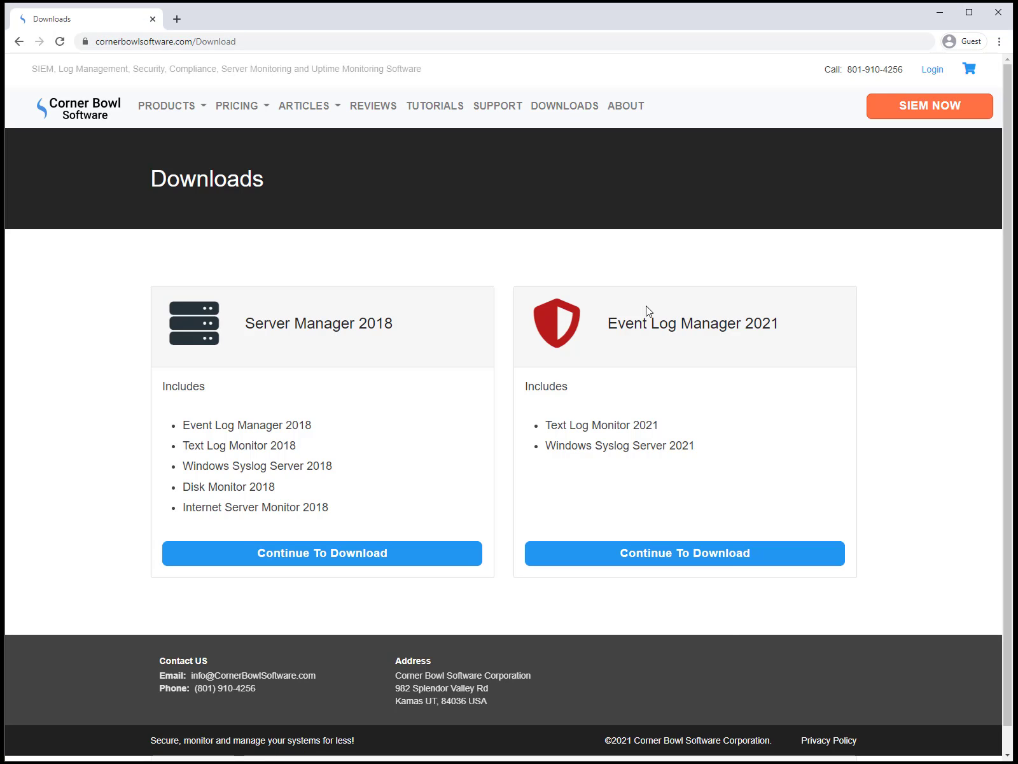
{"action": "left_click", "coordinate": [682, 560]}
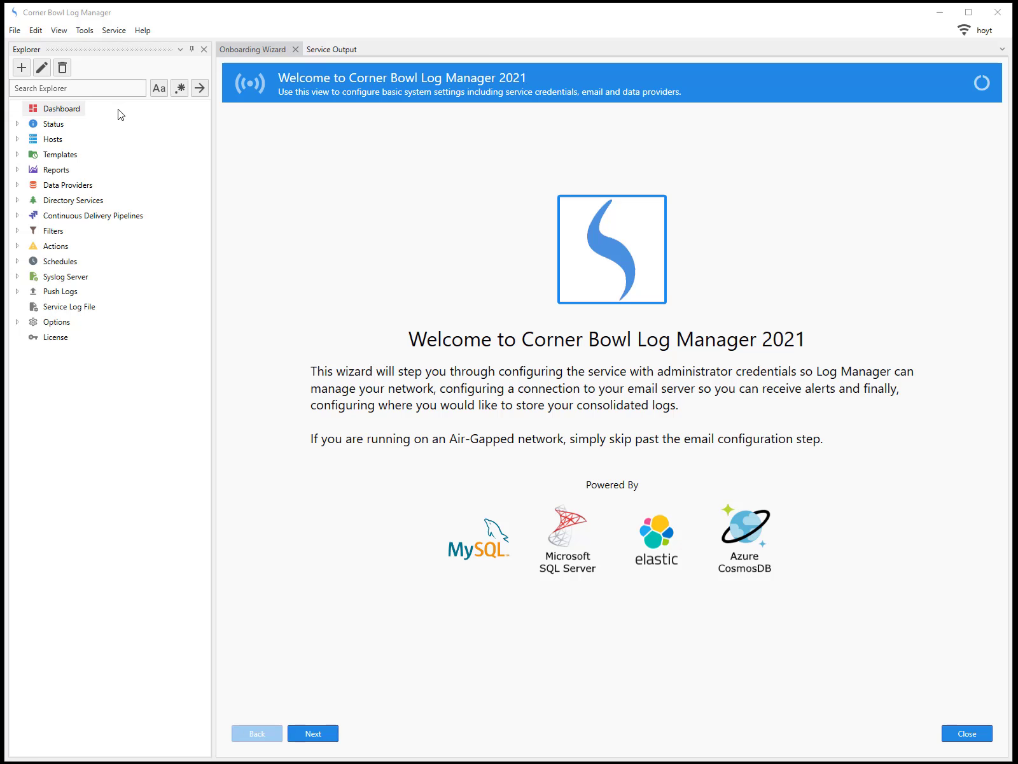
Step: Expand the Hosts, Templates and Reports nodes in the Explorer tree to view their folders
{"action": "left_click", "coordinate": [18, 140]}
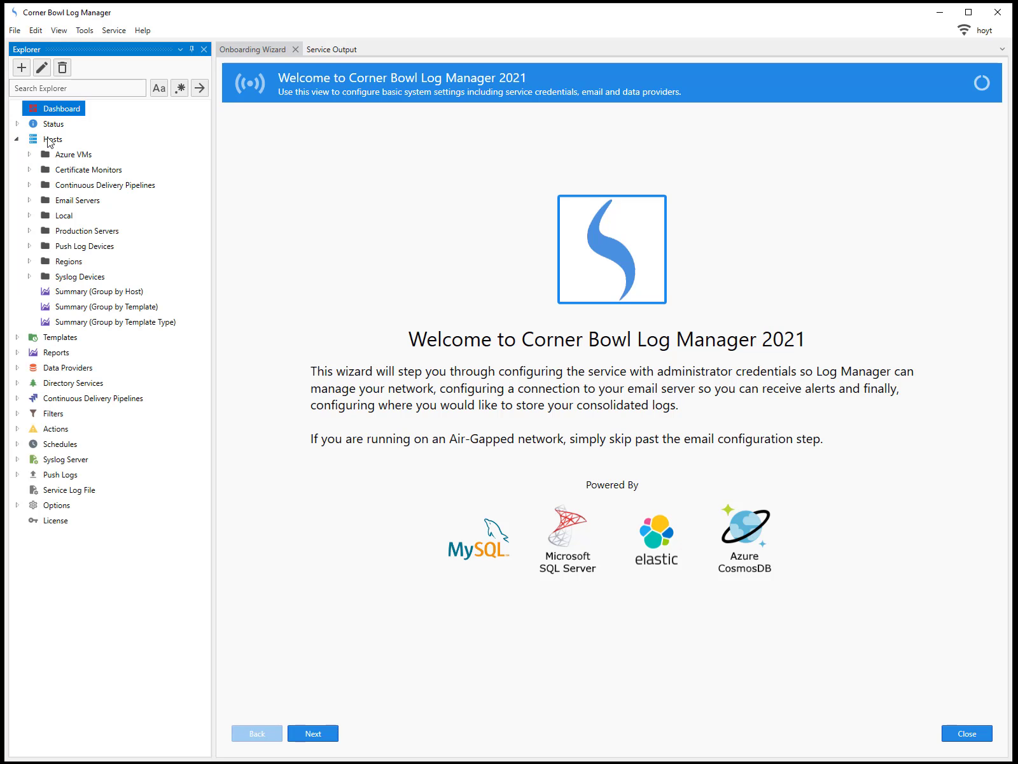
{"action": "left_click", "coordinate": [18, 338]}
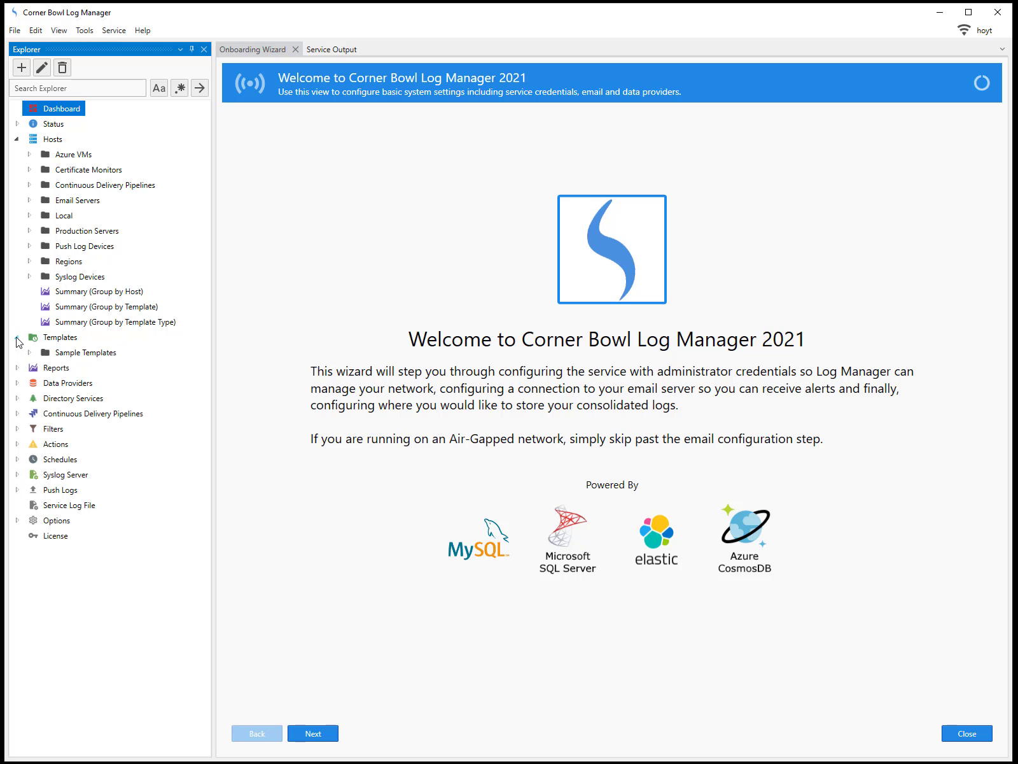
{"action": "left_click", "coordinate": [18, 368]}
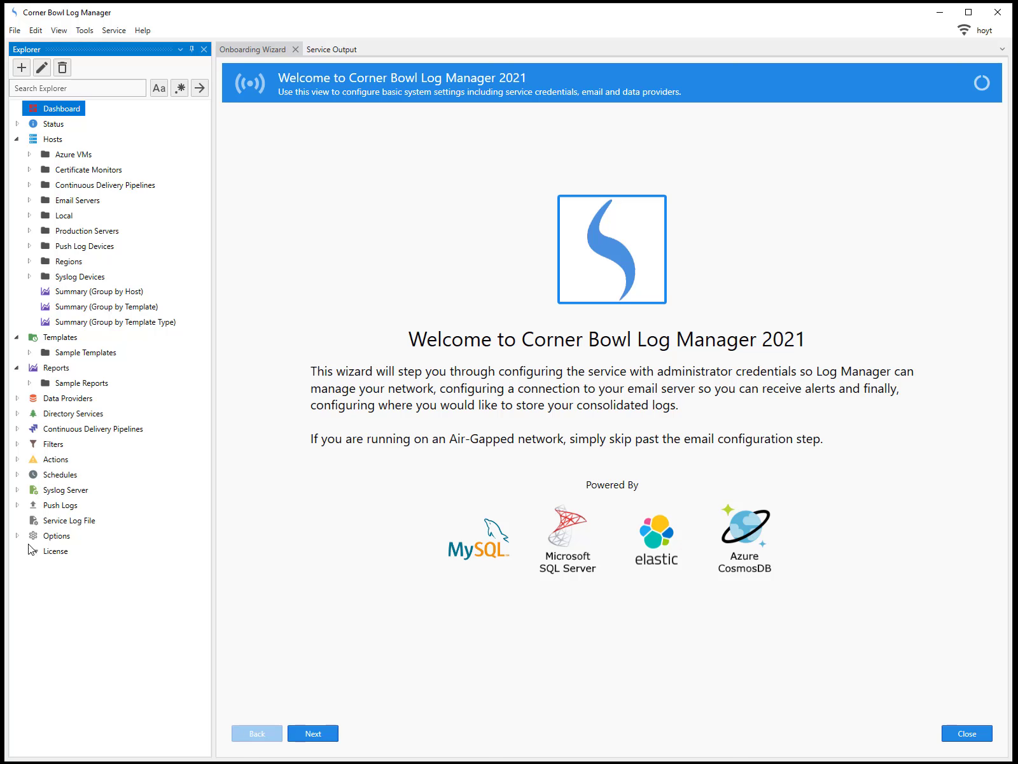
Step: Start creating a Computers, Devices and Endpoints object, view the ways to add a host, and close without adding one
{"action": "left_click", "coordinate": [22, 70]}
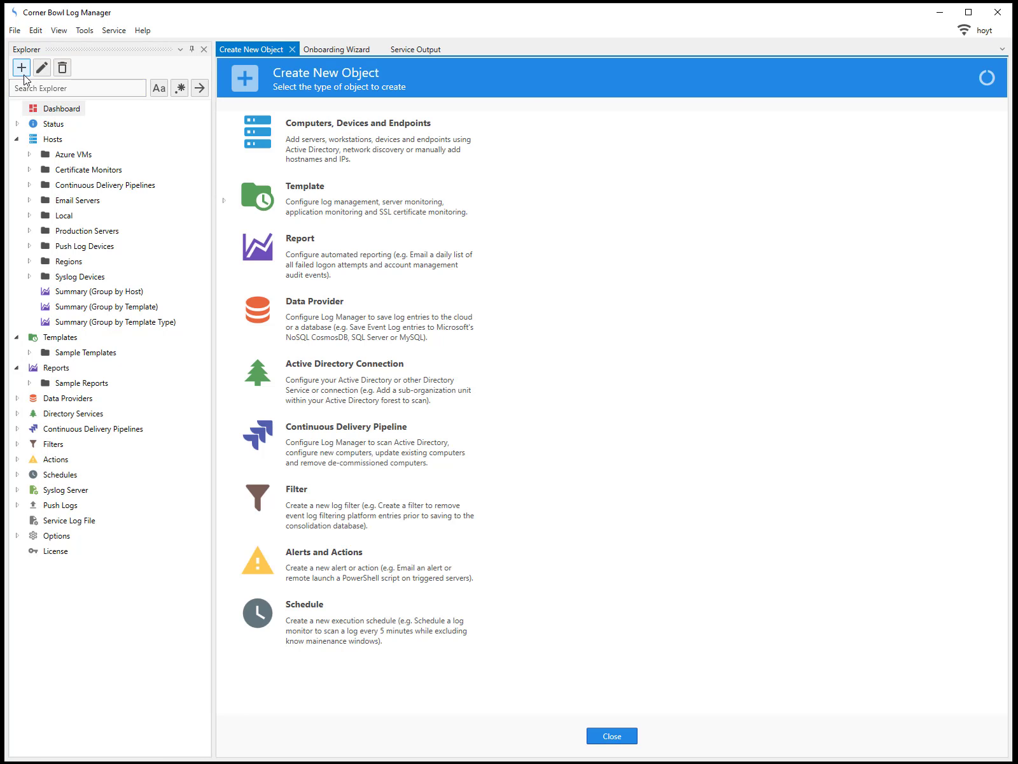
{"action": "left_click", "coordinate": [309, 151]}
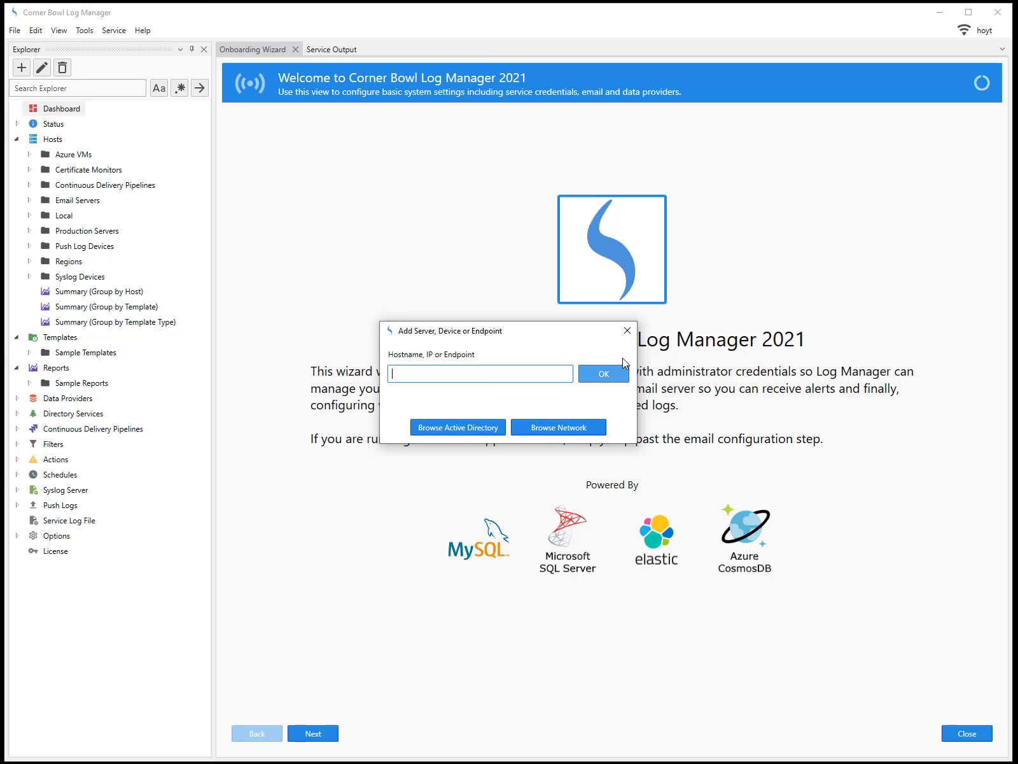
{"action": "left_click", "coordinate": [627, 331]}
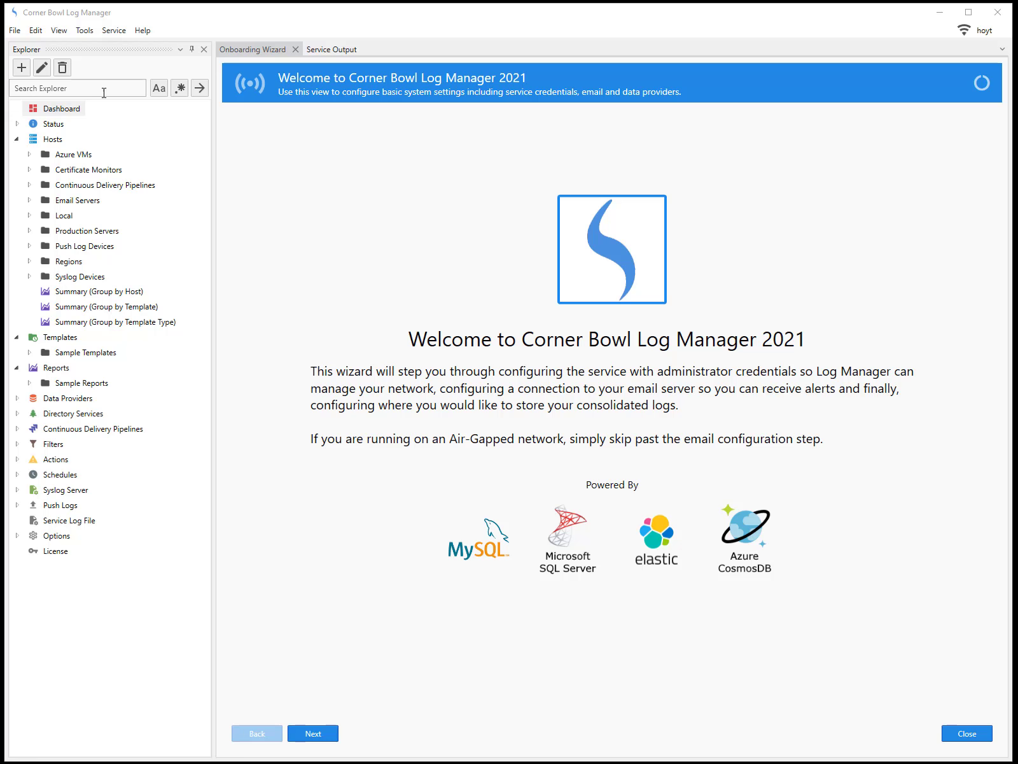
Step: In a new-object view, review the Template types under Windows Monitors, Network and Application Monitors, SSL Certificate Monitors and Log Management
{"action": "left_click", "coordinate": [15, 31]}
{"action": "left_click", "coordinate": [23, 46]}
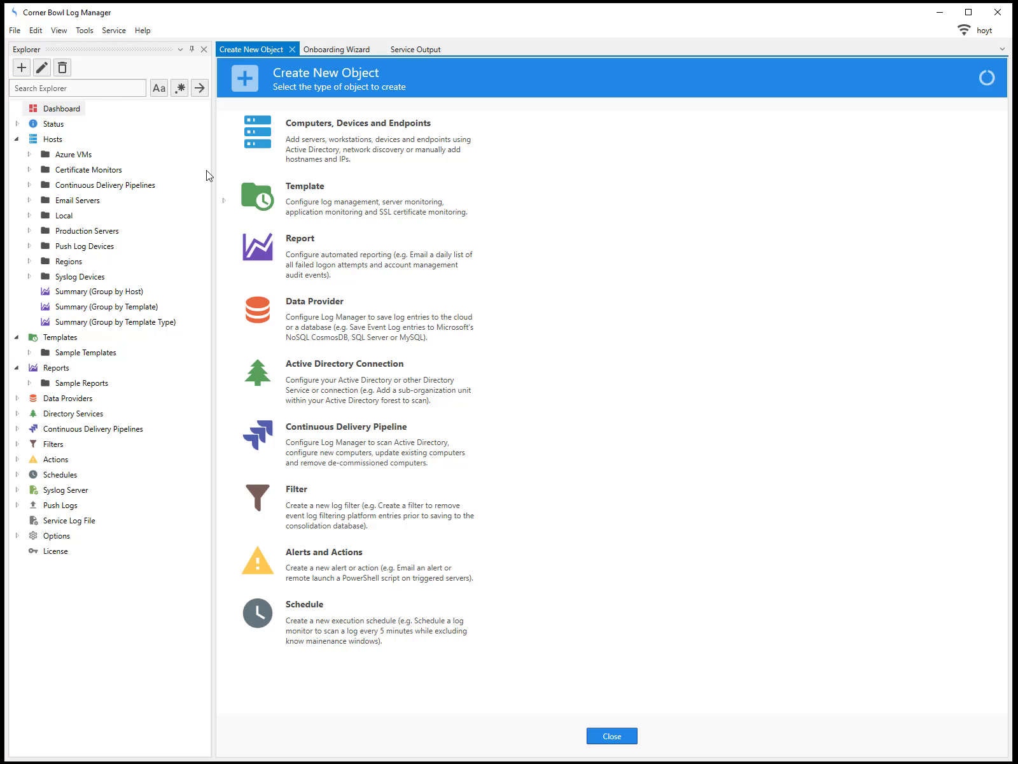
{"action": "double_click", "coordinate": [248, 205]}
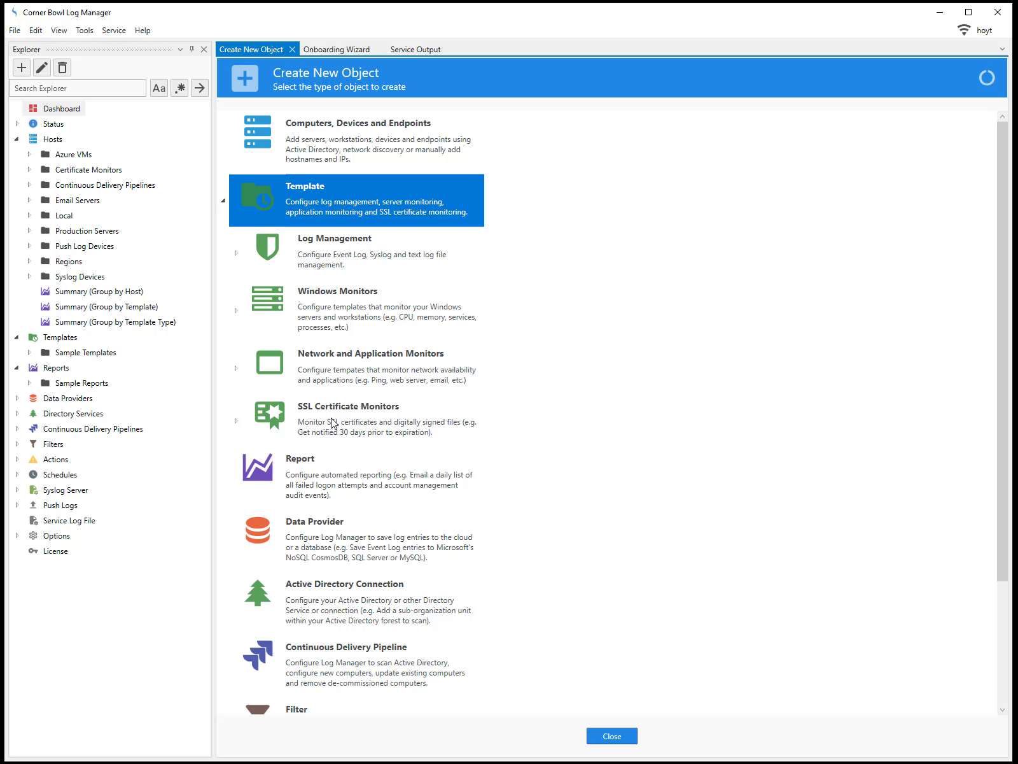
{"action": "left_click", "coordinate": [274, 298]}
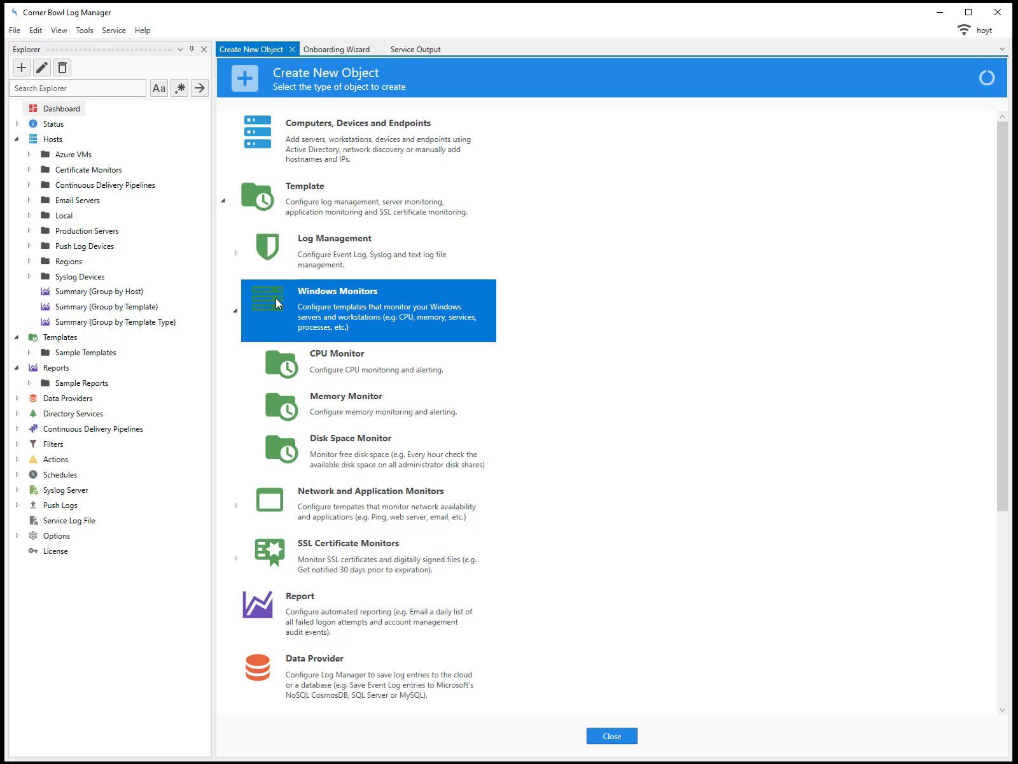
{"action": "left_click", "coordinate": [312, 502]}
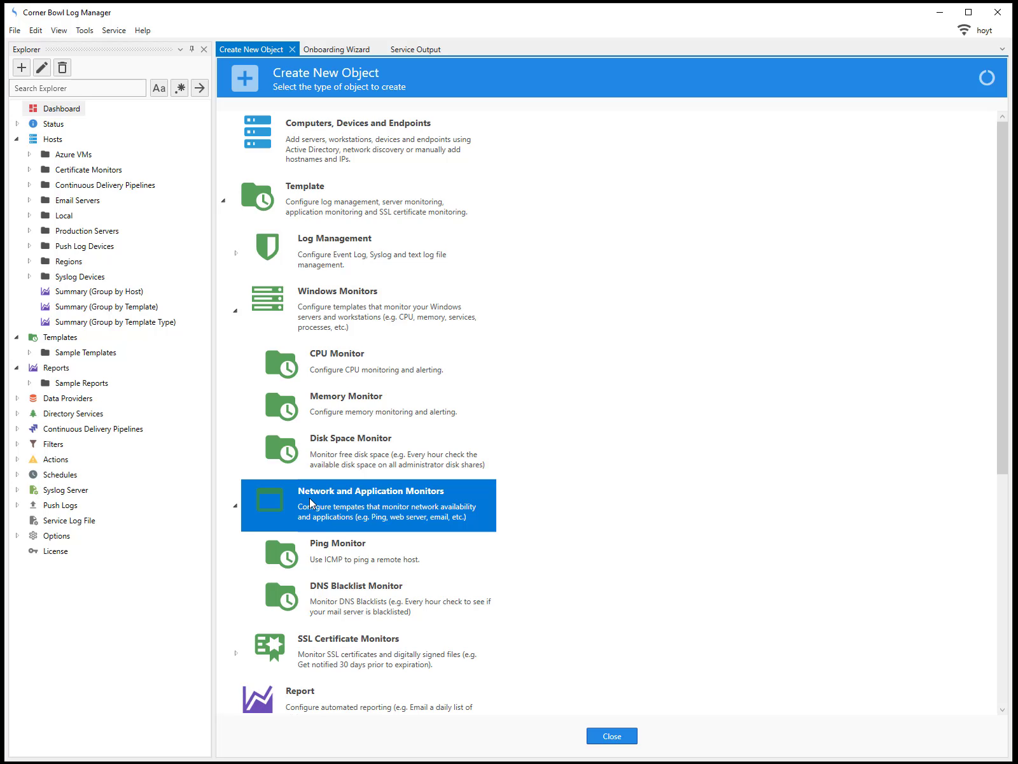
{"action": "left_click", "coordinate": [319, 647]}
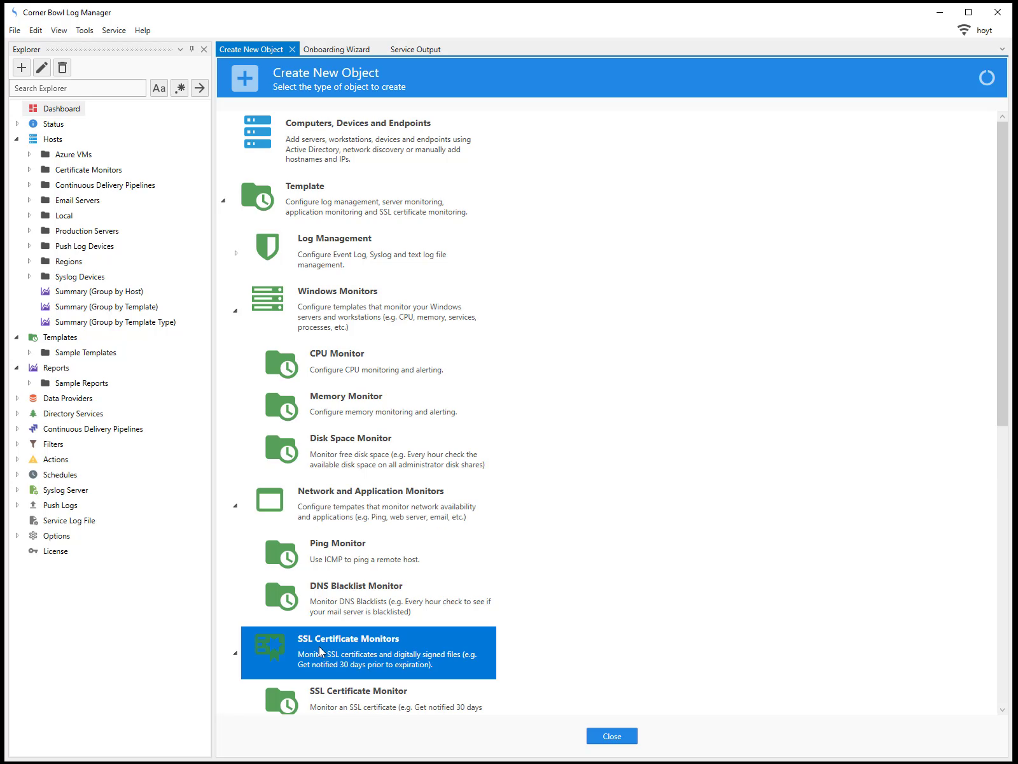
{"action": "scroll", "coordinate": [319, 647], "scroll_direction": "down", "scroll_amount": 4}
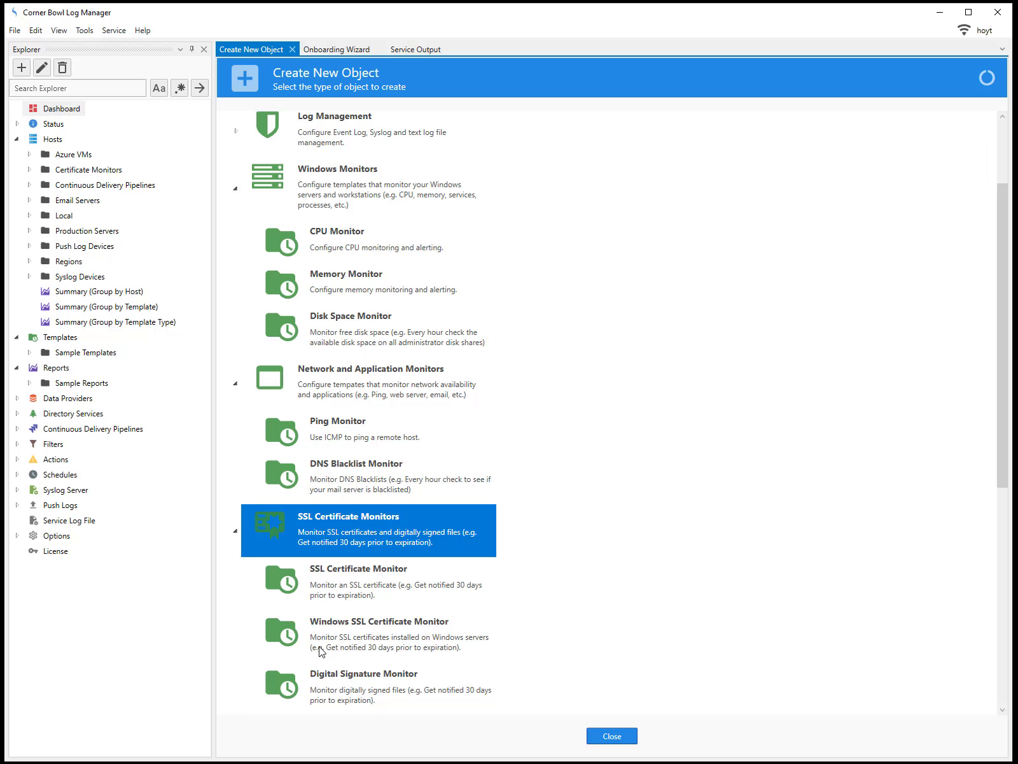
{"action": "scroll", "coordinate": [320, 648], "scroll_direction": "up", "scroll_amount": 4}
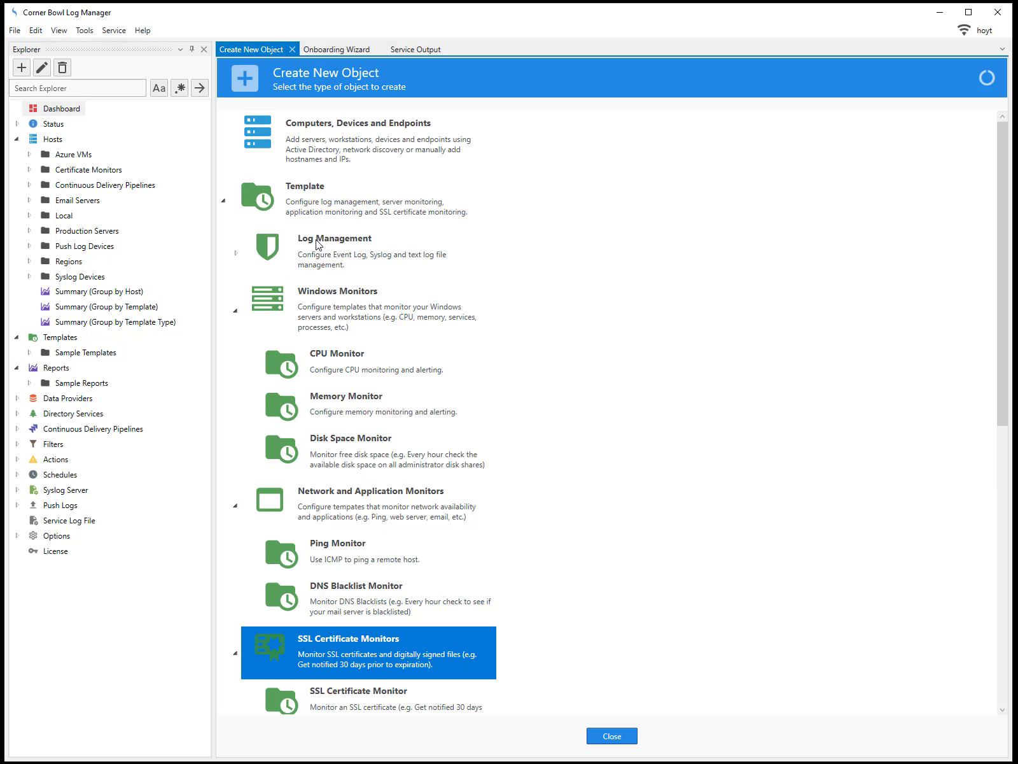
{"action": "left_click", "coordinate": [319, 246]}
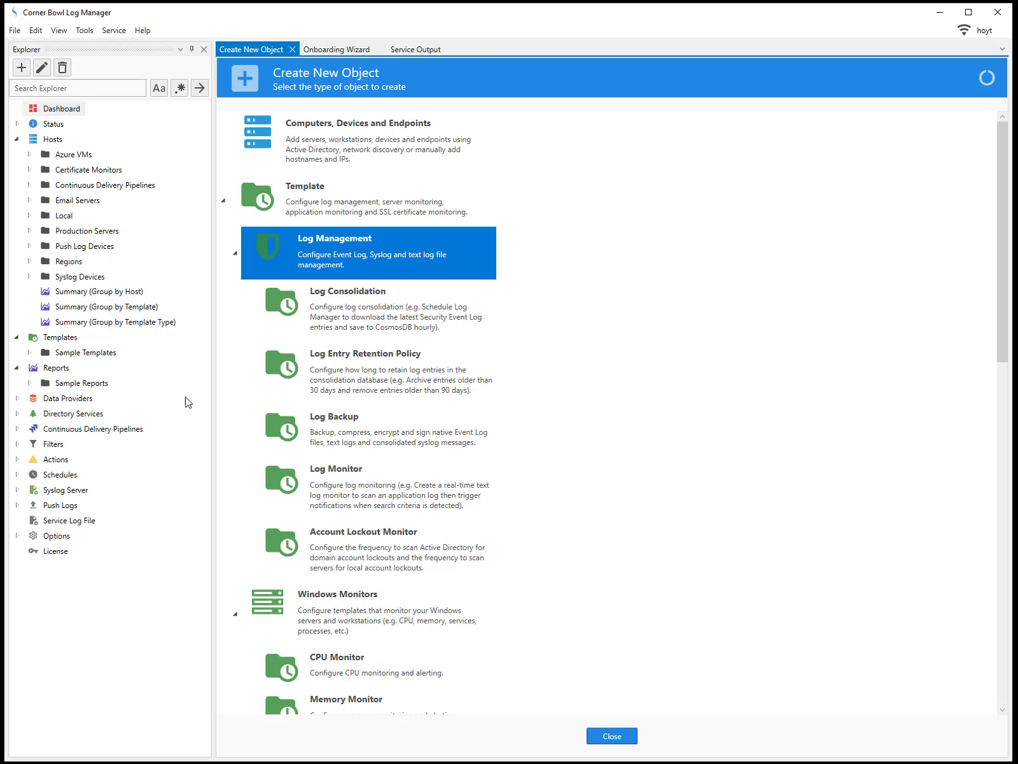
Step: Expand Sample Templates and its Account Lockout Monitors, Log Consolidation and Real-Time Monitors folders to view the templates provided
{"action": "double_click", "coordinate": [92, 357]}
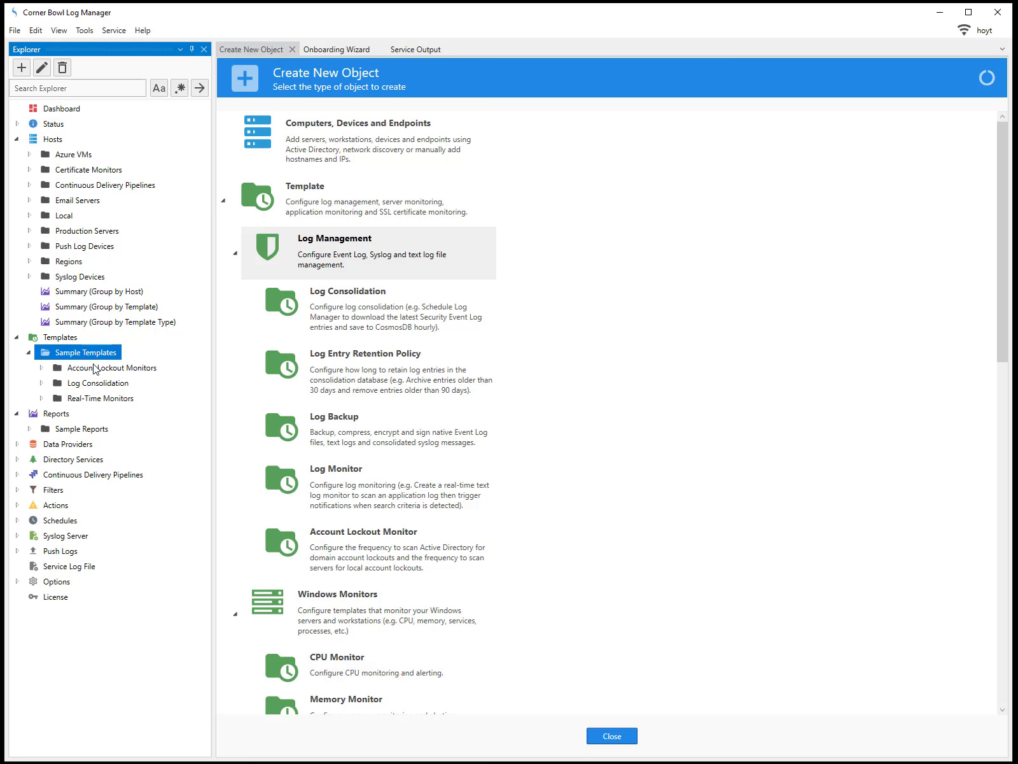
{"action": "double_click", "coordinate": [94, 369]}
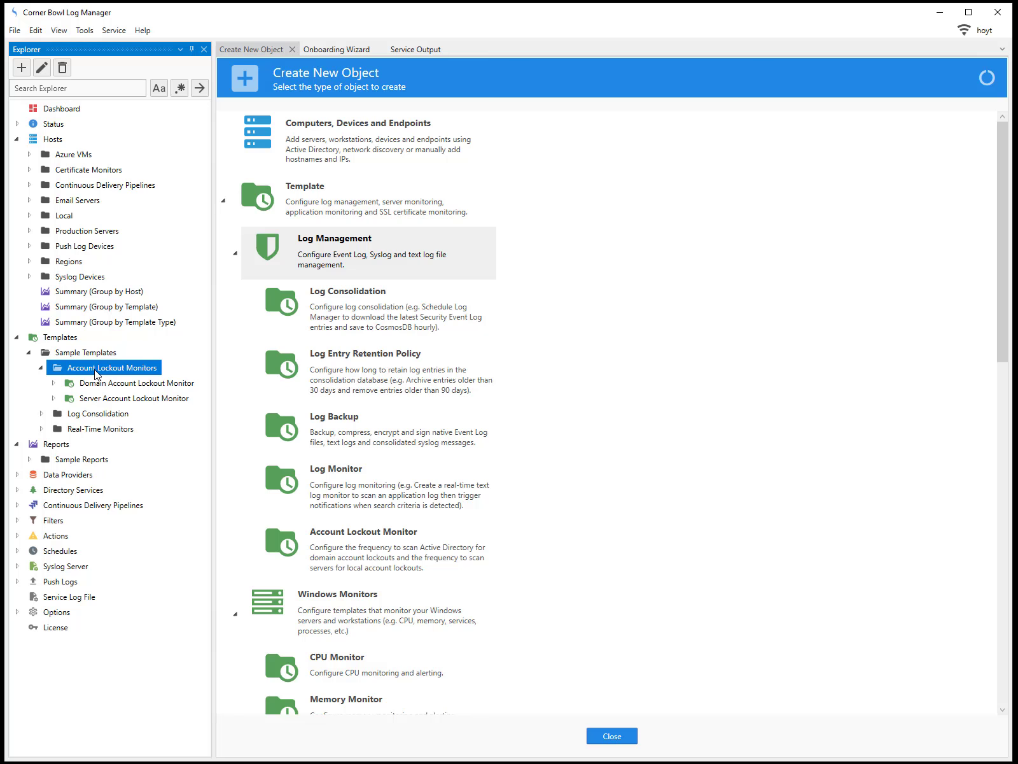
{"action": "double_click", "coordinate": [90, 415]}
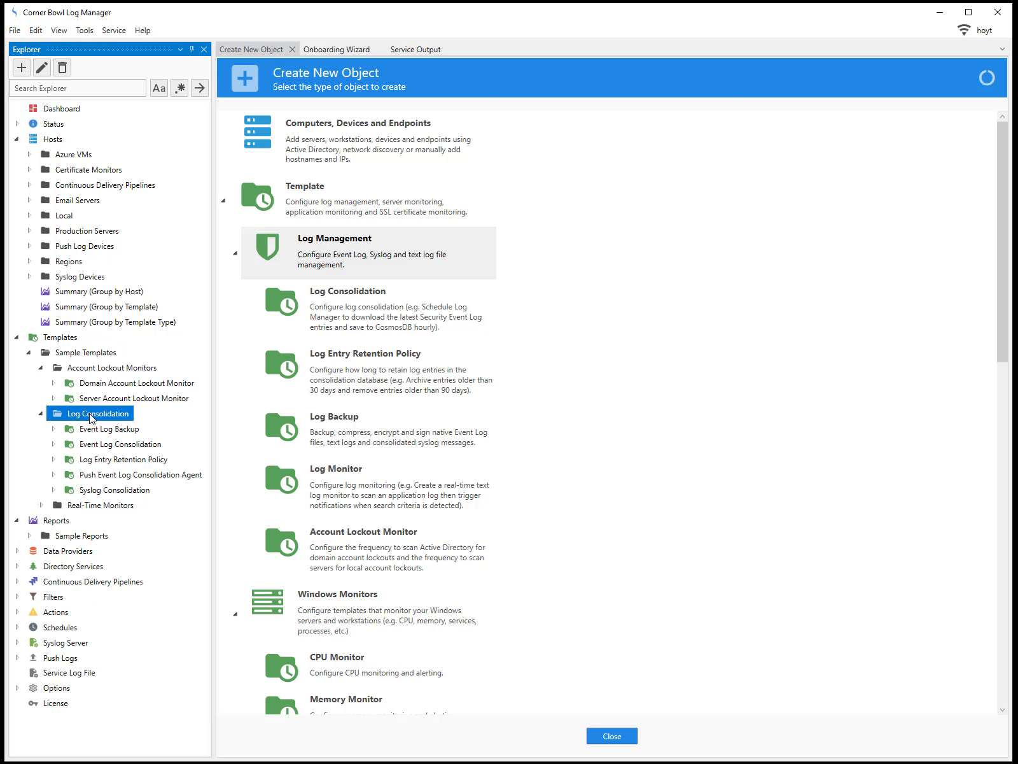
{"action": "double_click", "coordinate": [78, 507]}
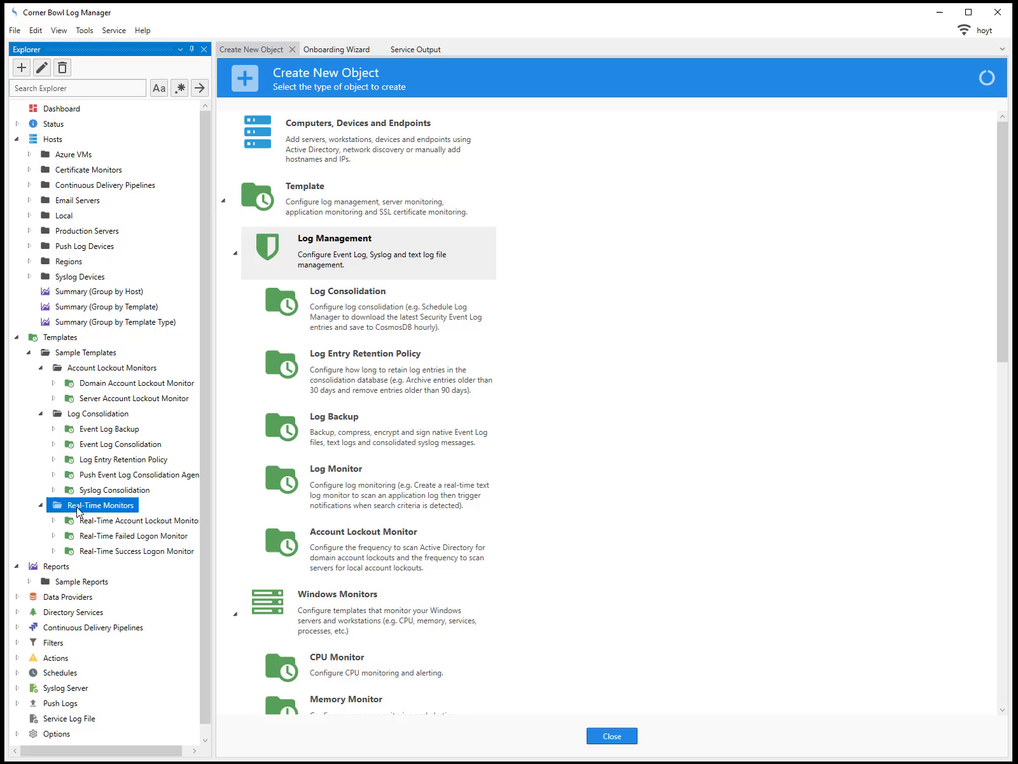
Step: Expand Sample Reports down to the Event Logs and Advanced Security Audit Policy folders and review their report categories
{"action": "double_click", "coordinate": [69, 585]}
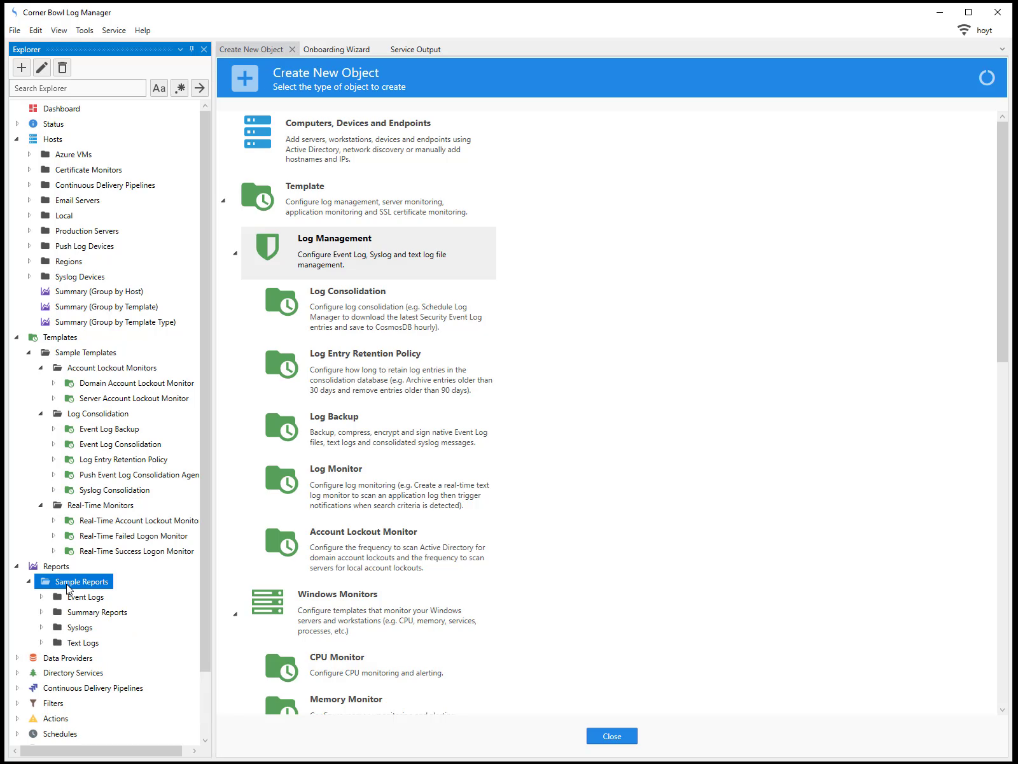
{"action": "double_click", "coordinate": [75, 597]}
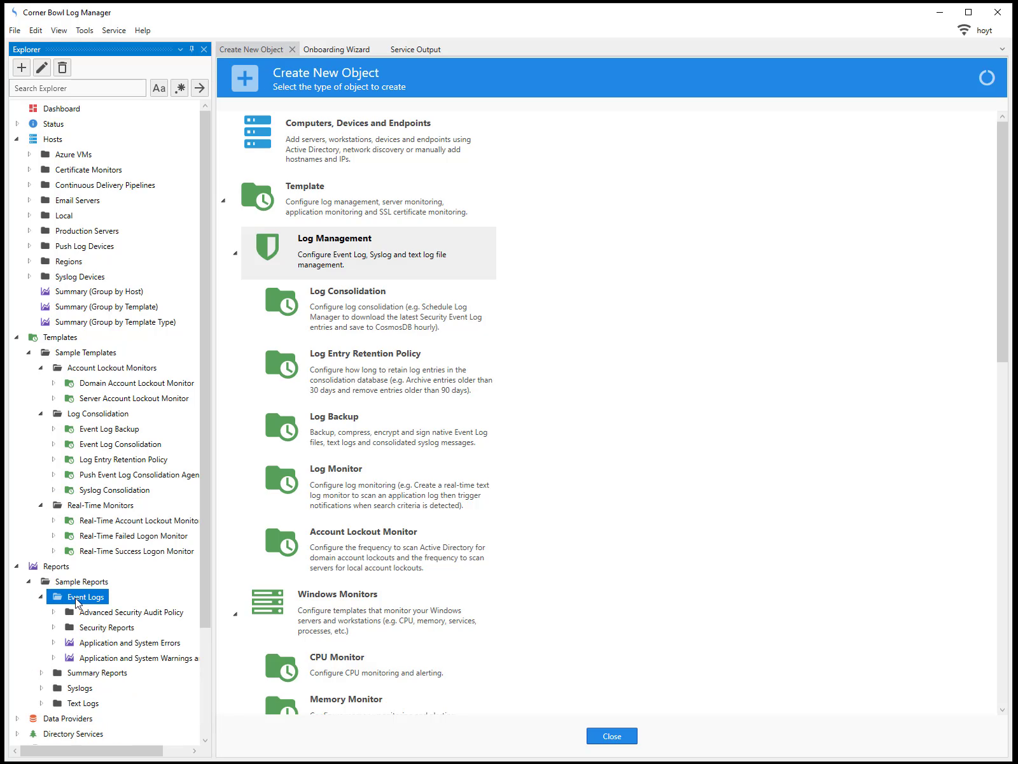
{"action": "double_click", "coordinate": [81, 612]}
{"action": "scroll", "coordinate": [82, 616], "scroll_direction": "down", "scroll_amount": 5}
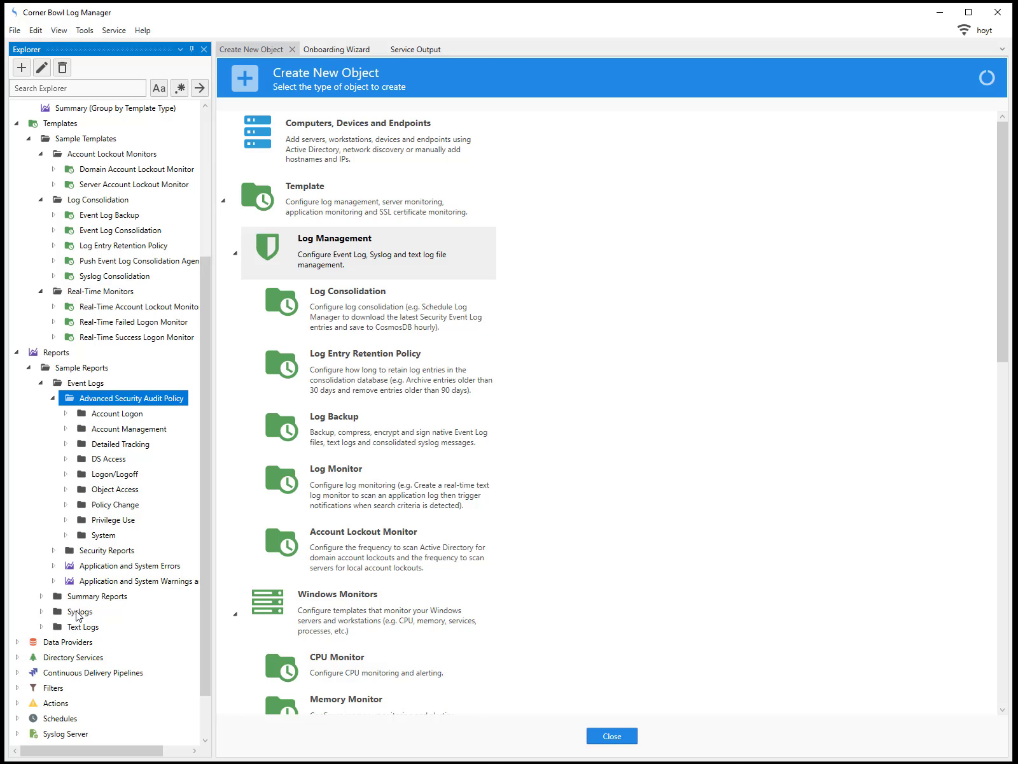
{"action": "left_click", "coordinate": [66, 415]}
{"action": "left_click", "coordinate": [66, 415]}
Step: Expand the Account Lockout, Logon and Management folders under Security Reports, widening the Explorer so the full report names can be read
{"action": "left_click", "coordinate": [53, 551]}
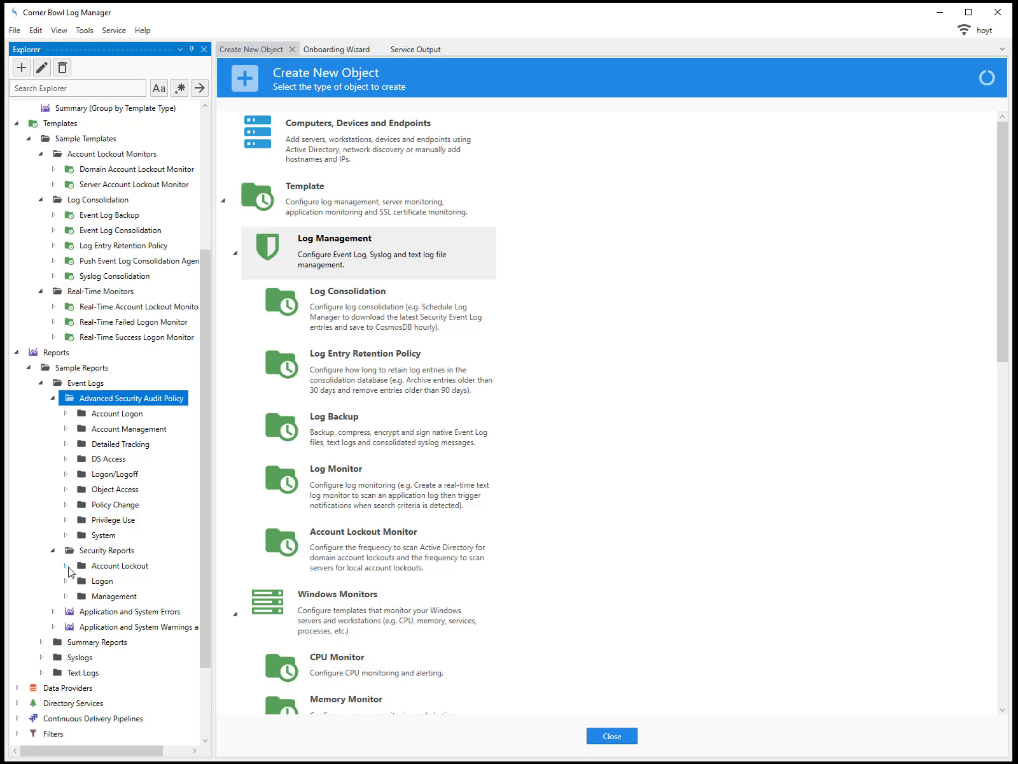
{"action": "left_click", "coordinate": [67, 567]}
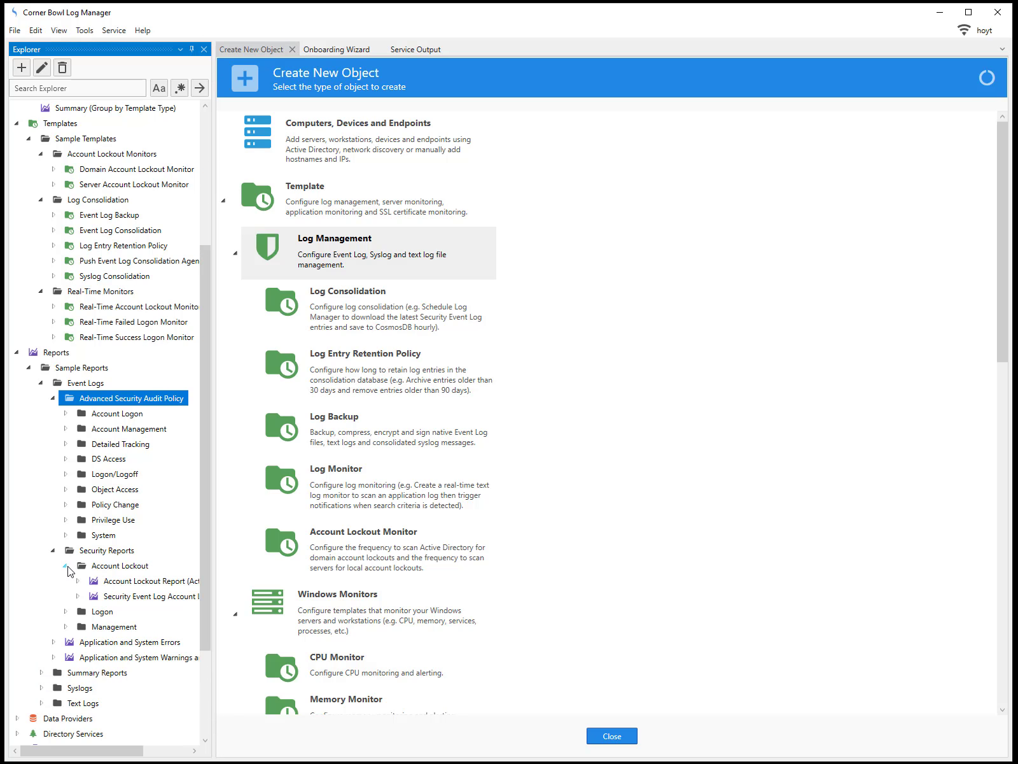
{"action": "left_click", "coordinate": [66, 612]}
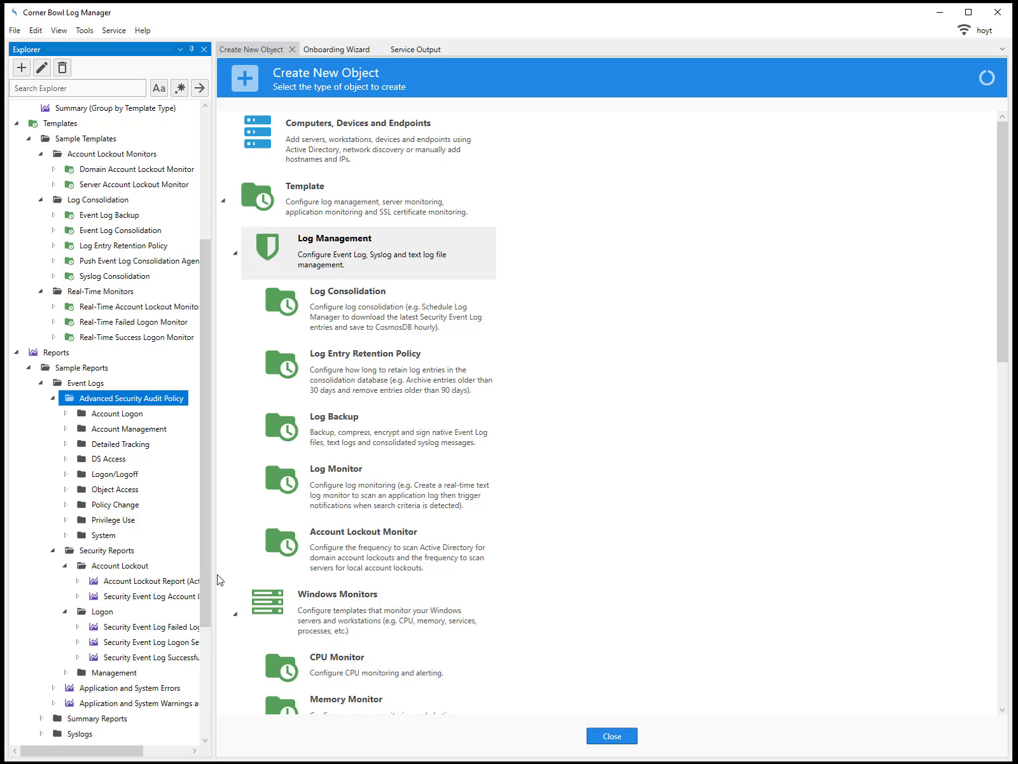
{"action": "left_click_drag", "start_coordinate": [211, 576], "coordinate": [300, 590]}
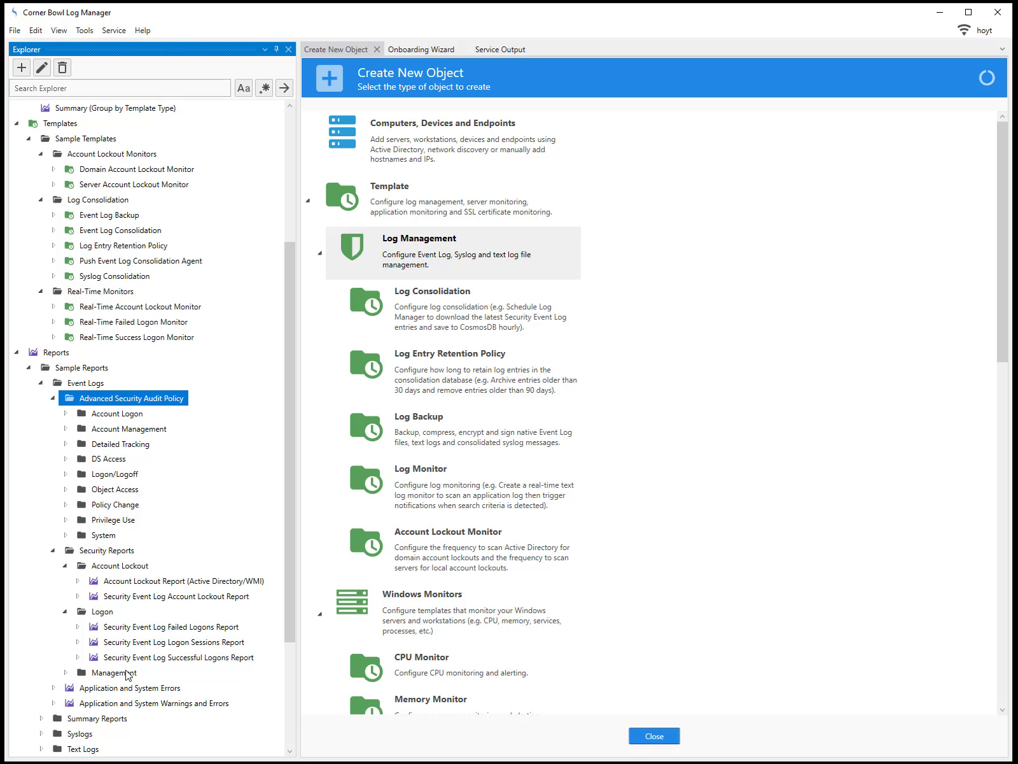
{"action": "left_click", "coordinate": [66, 673]}
{"action": "scroll", "coordinate": [86, 684], "scroll_direction": "down", "scroll_amount": 4}
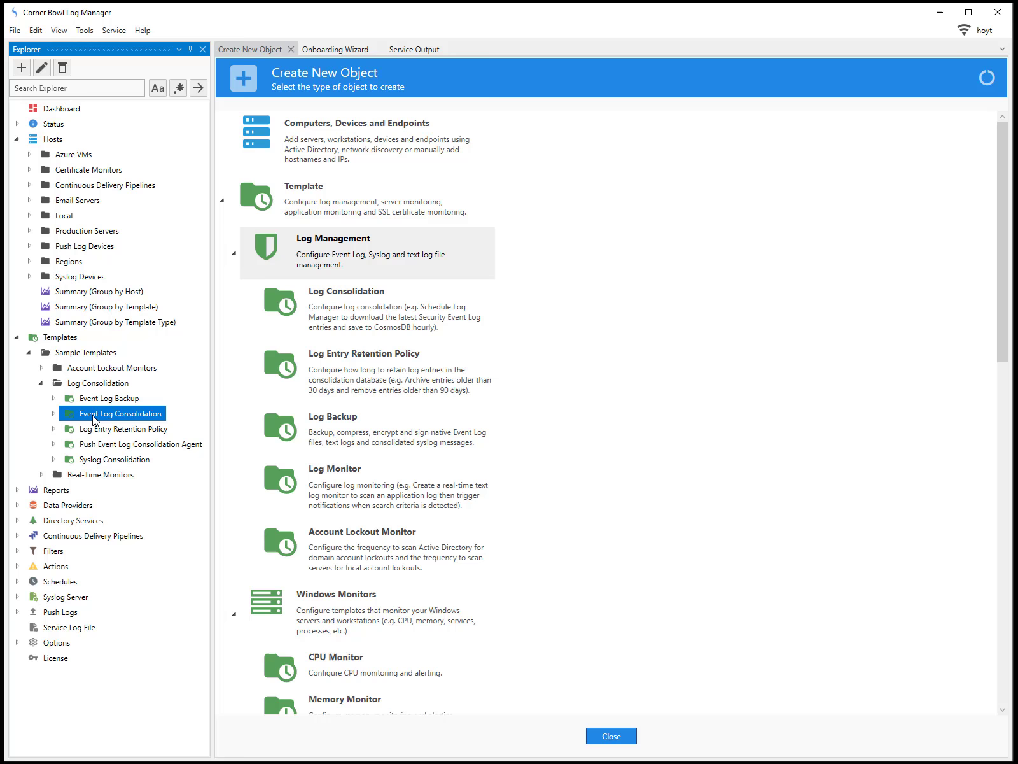
Step: Open the Event Log Consolidation template's properties and review its general, Logs and Options settings
{"action": "right_click", "coordinate": [93, 415]}
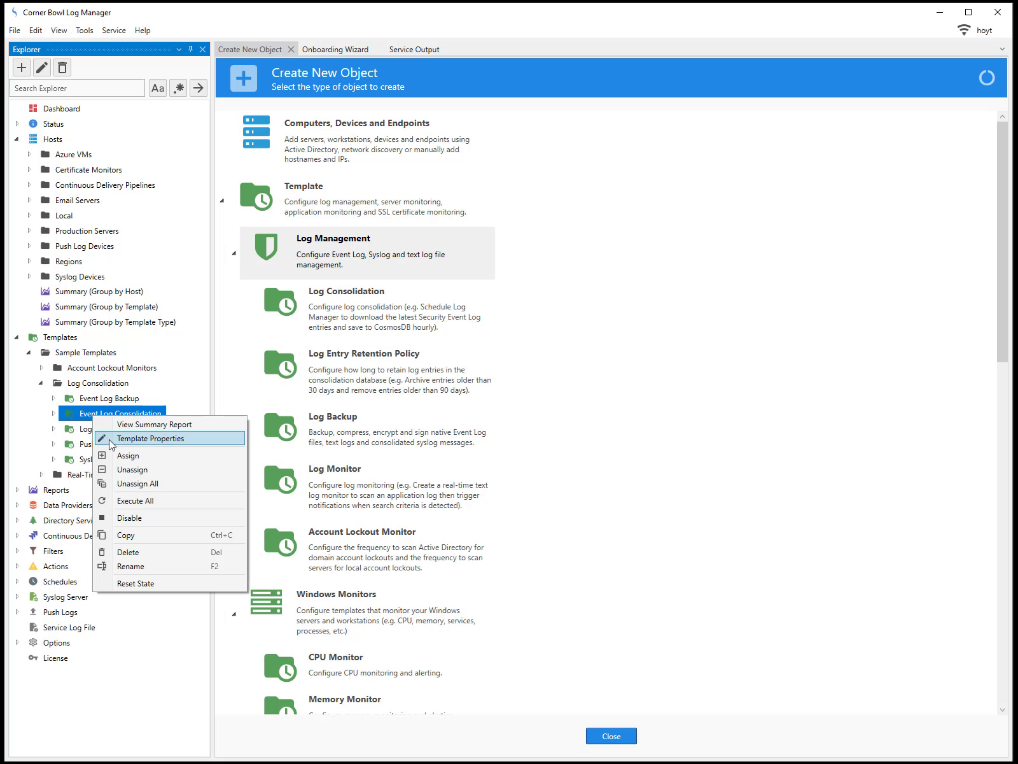
{"action": "left_click", "coordinate": [109, 440]}
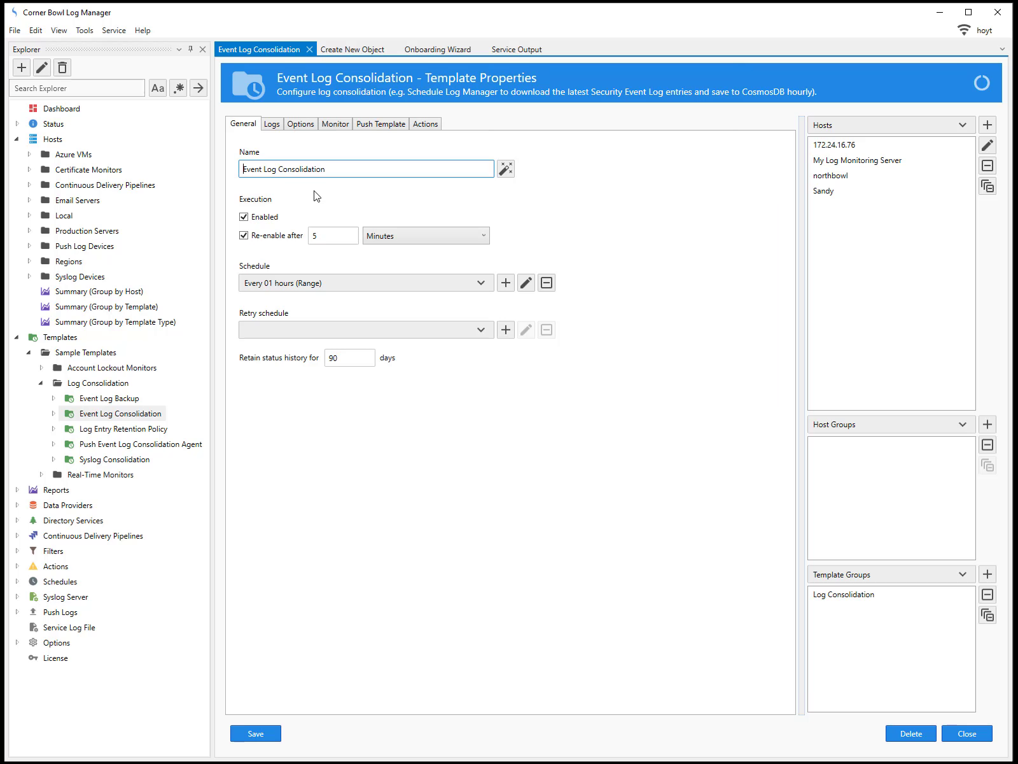
{"action": "left_click", "coordinate": [272, 126]}
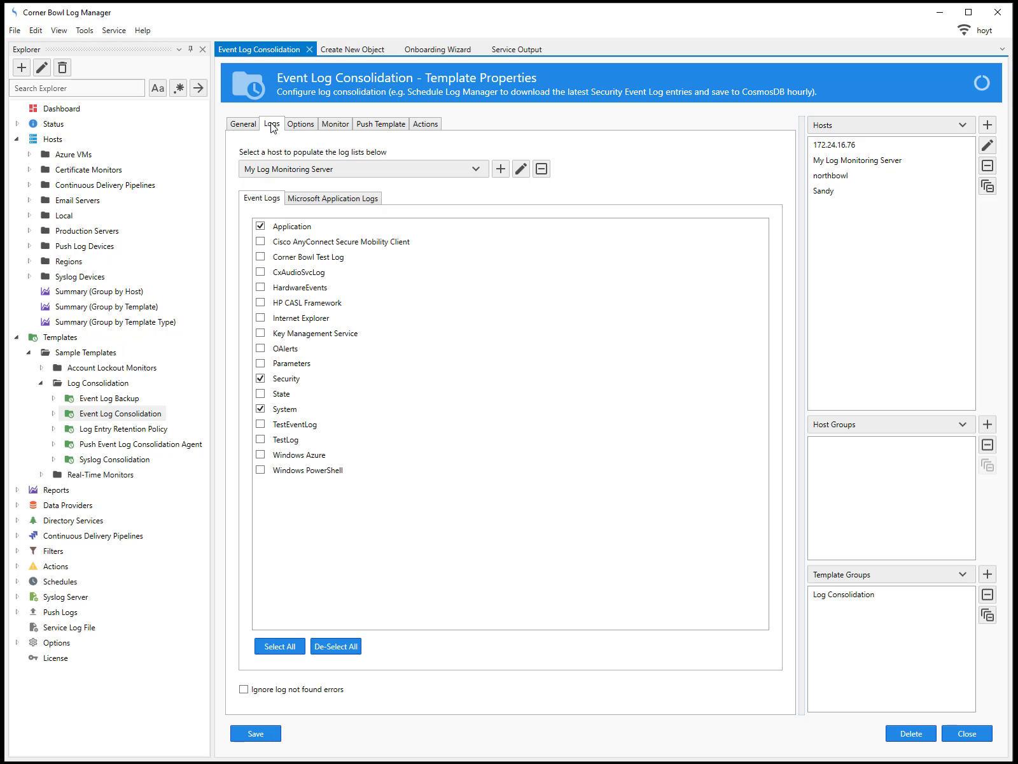
{"action": "left_click", "coordinate": [306, 124]}
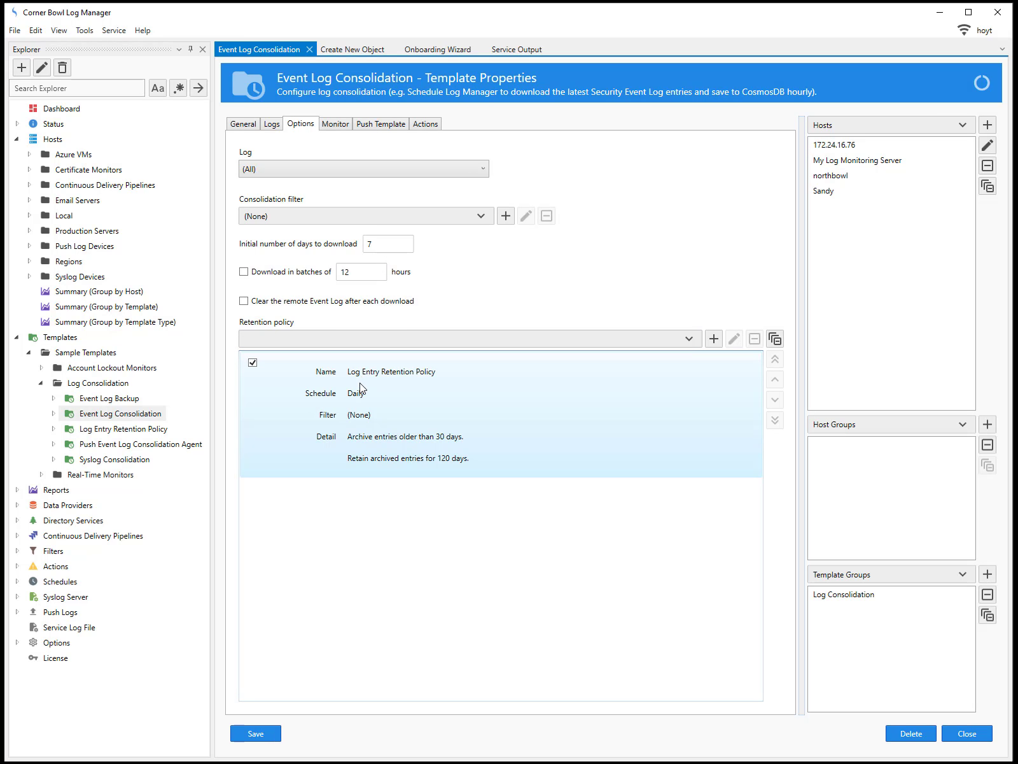
Step: Review the Event Log Consolidation template's Monitor settings, checking the filter and trigger action choices for a new rule without adding one
{"action": "left_click", "coordinate": [332, 130]}
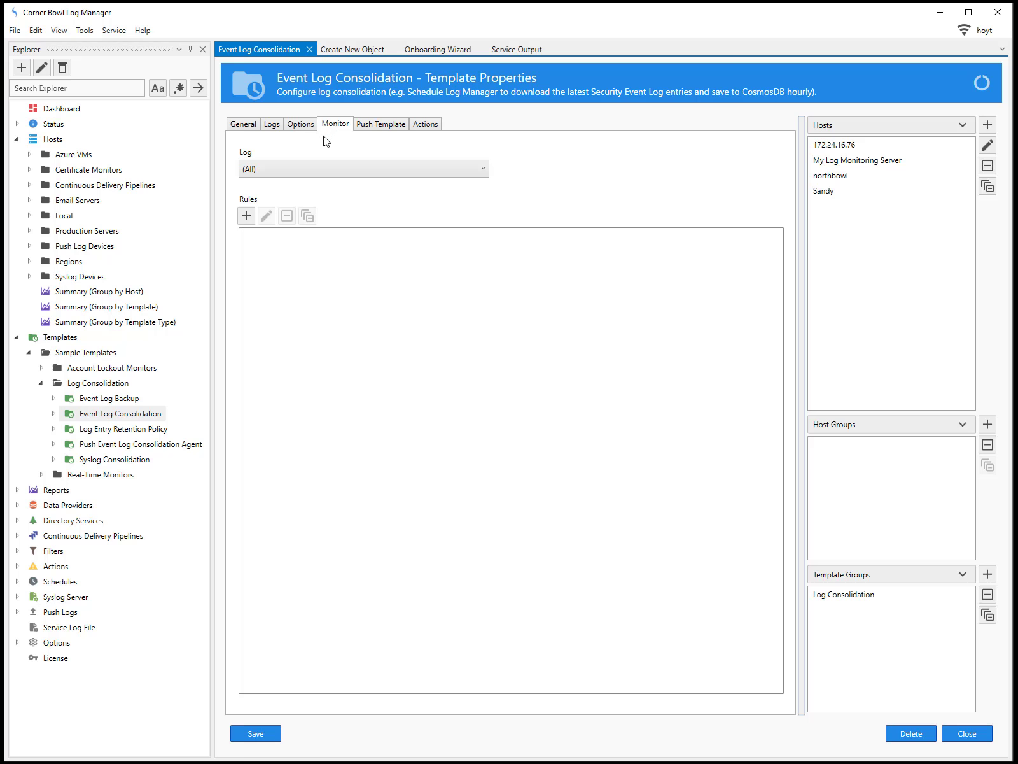
{"action": "left_click", "coordinate": [246, 216]}
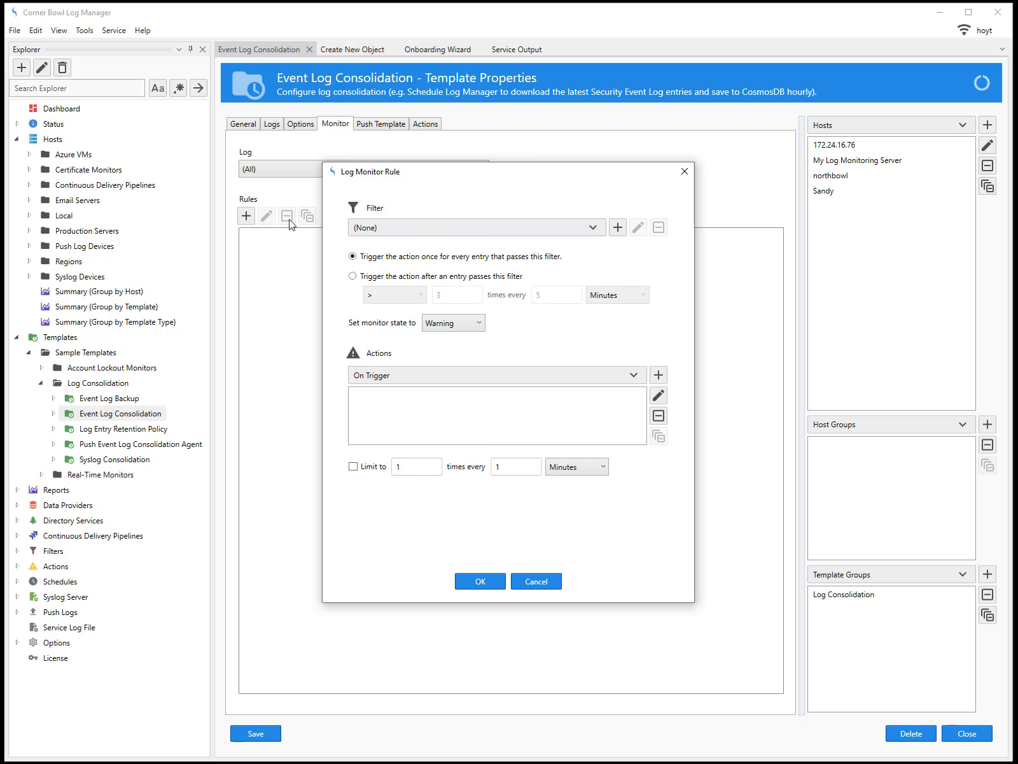
{"action": "left_click", "coordinate": [593, 229]}
{"action": "left_click", "coordinate": [593, 229]}
{"action": "left_click", "coordinate": [633, 376]}
{"action": "left_click", "coordinate": [632, 375]}
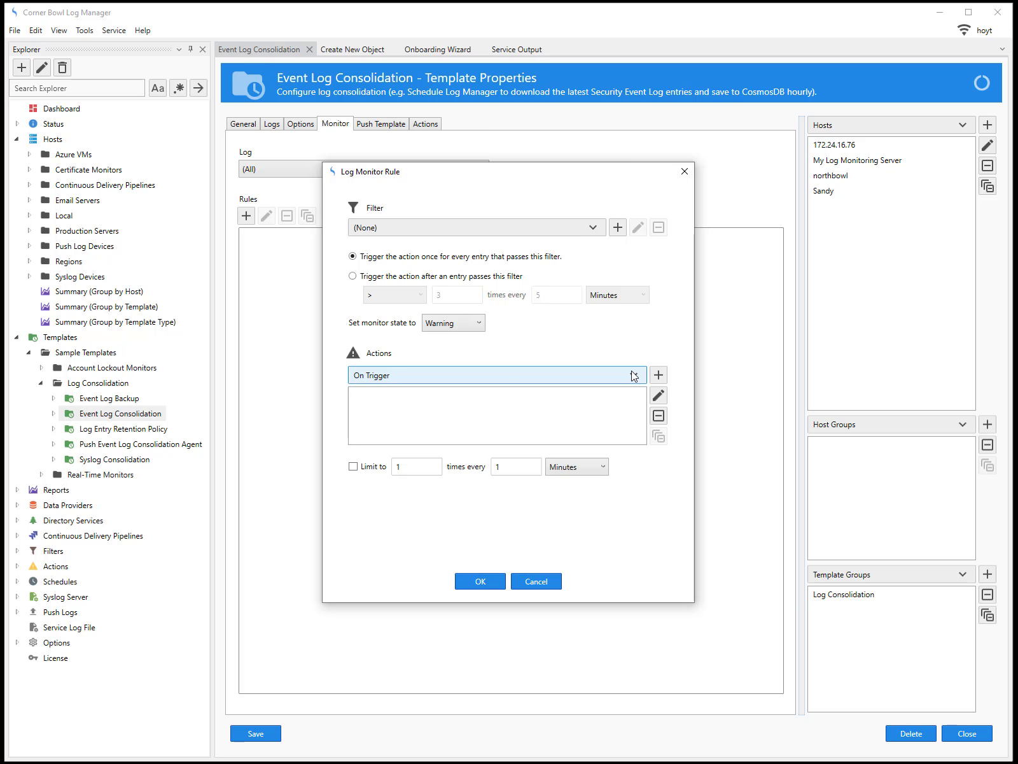
{"action": "left_click", "coordinate": [553, 581]}
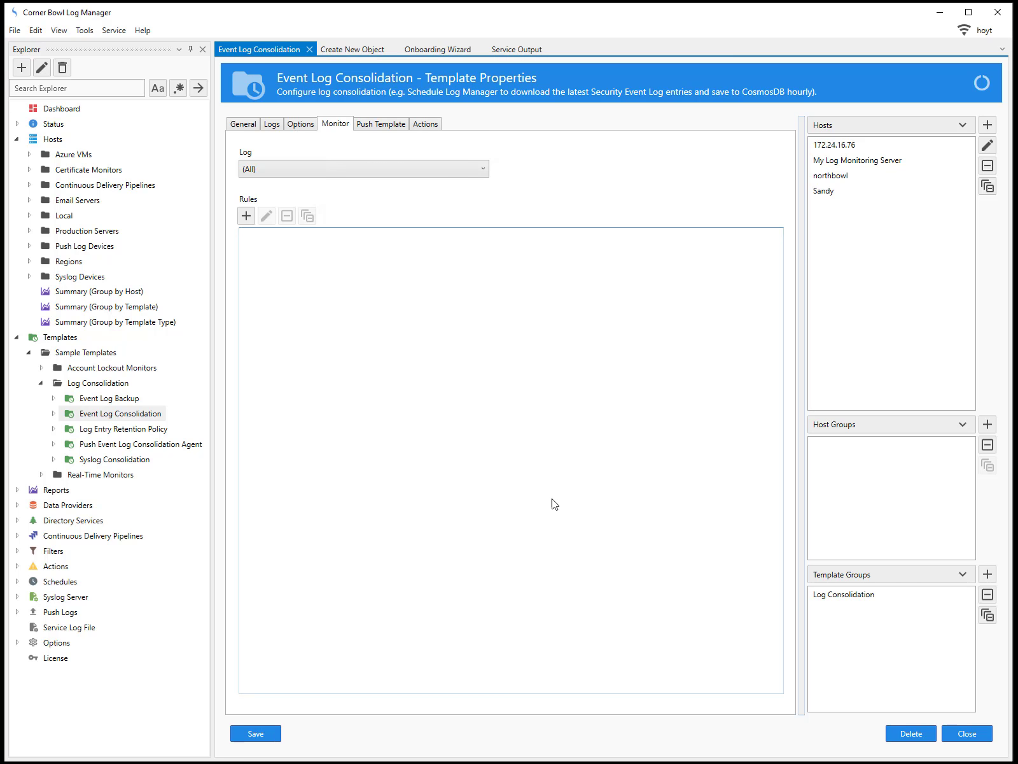
Step: Review the Event Log Consolidation template's Push Template and Actions settings and the host groups available for assignment
{"action": "left_click", "coordinate": [383, 131]}
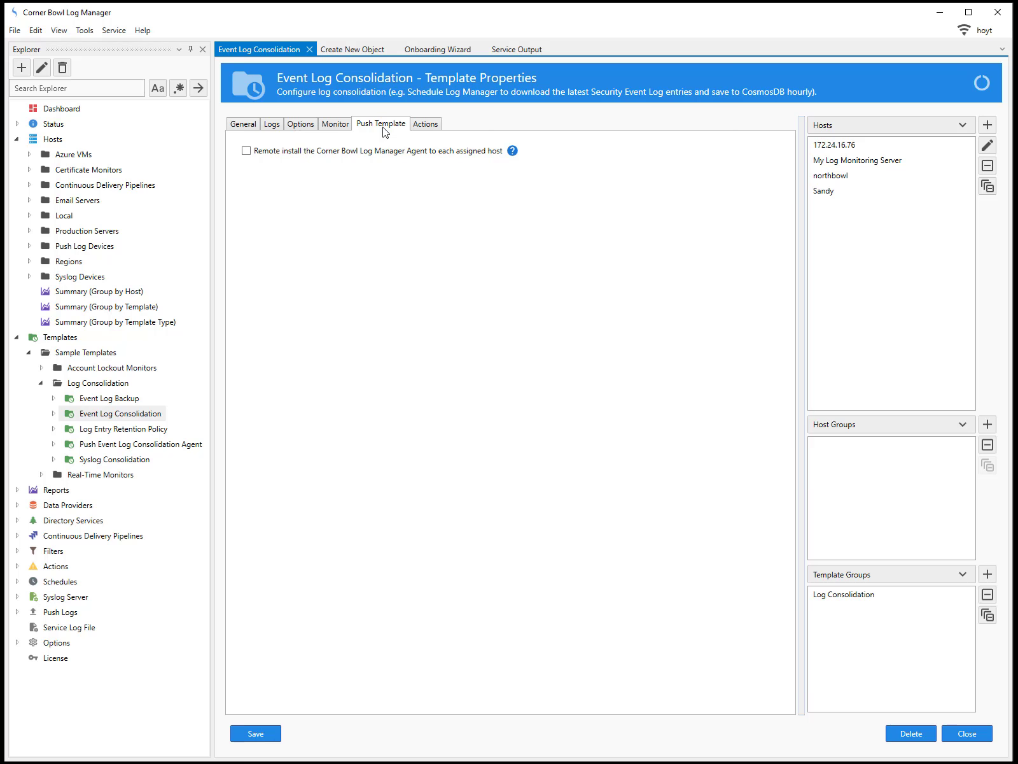
{"action": "left_click", "coordinate": [425, 127]}
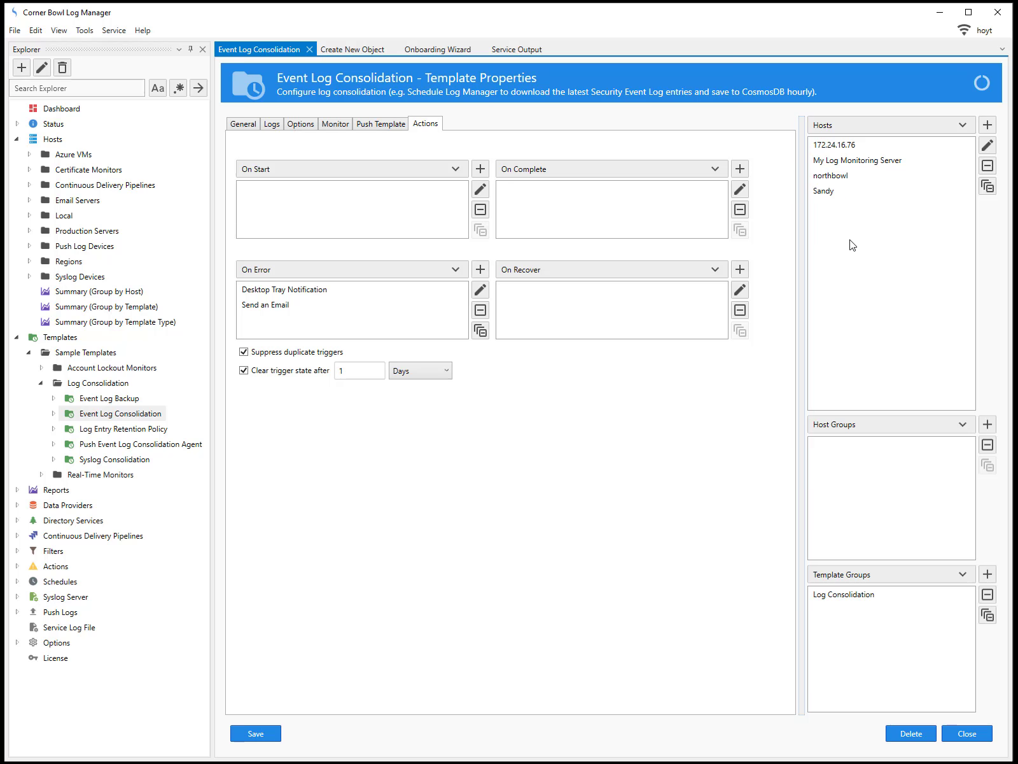
{"action": "left_click", "coordinate": [922, 421]}
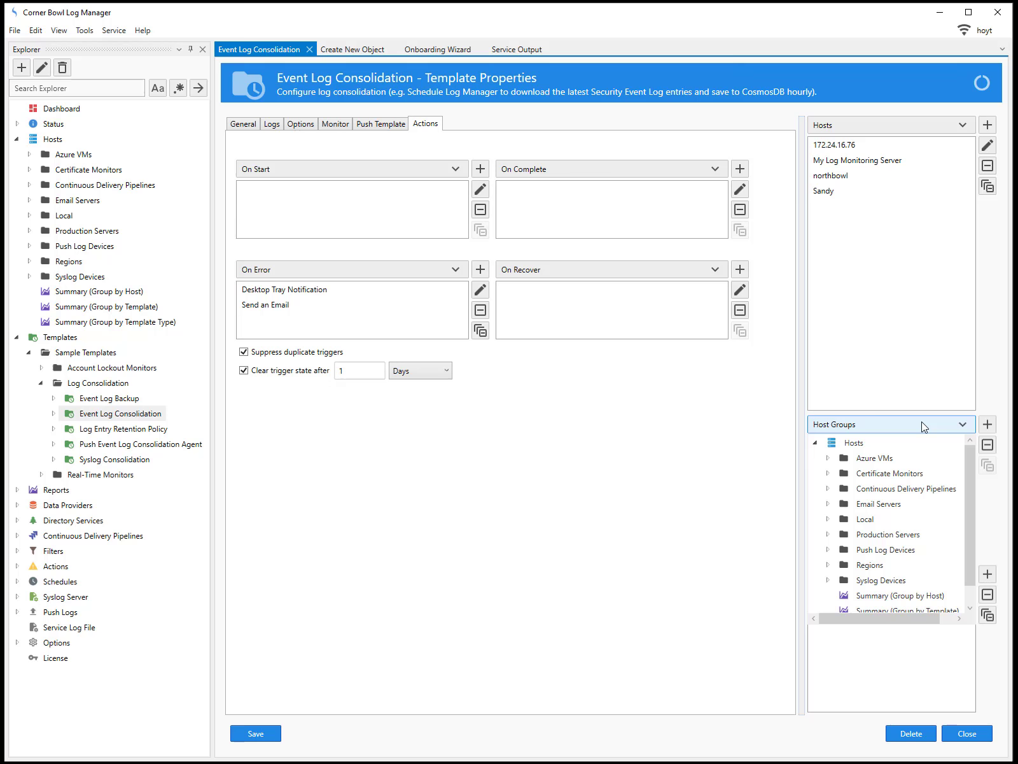
{"action": "left_click", "coordinate": [922, 422]}
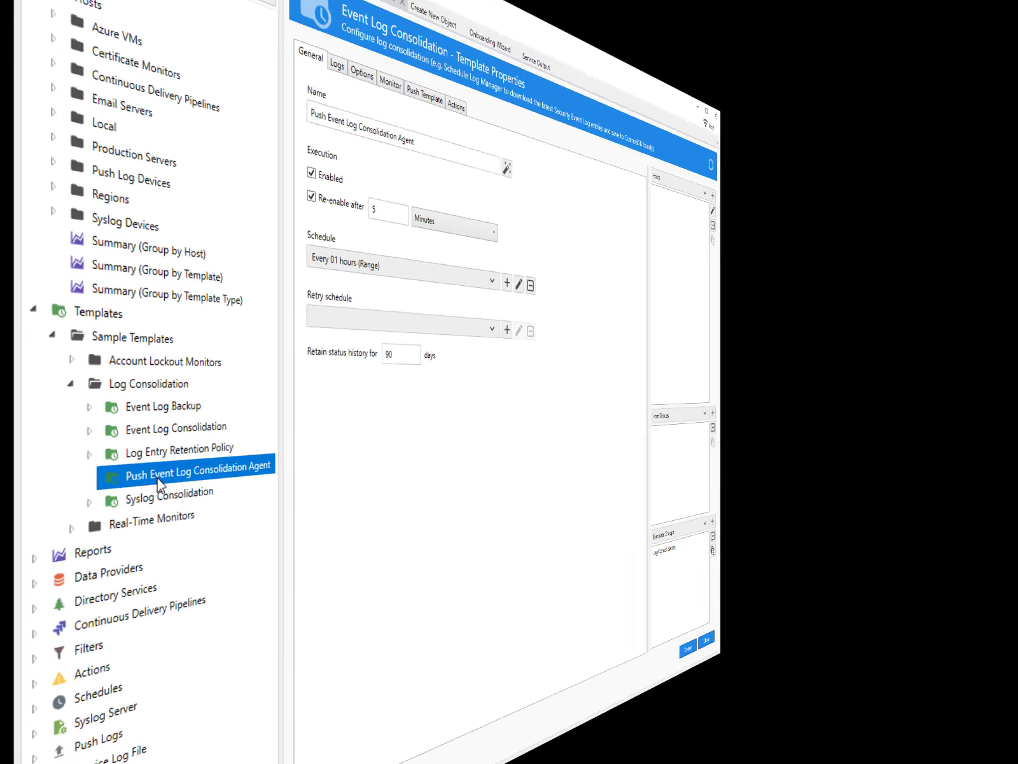
Step: Open the Push Event Log Consolidation Agent template's properties and review its Push Template settings
{"action": "right_click", "coordinate": [105, 449]}
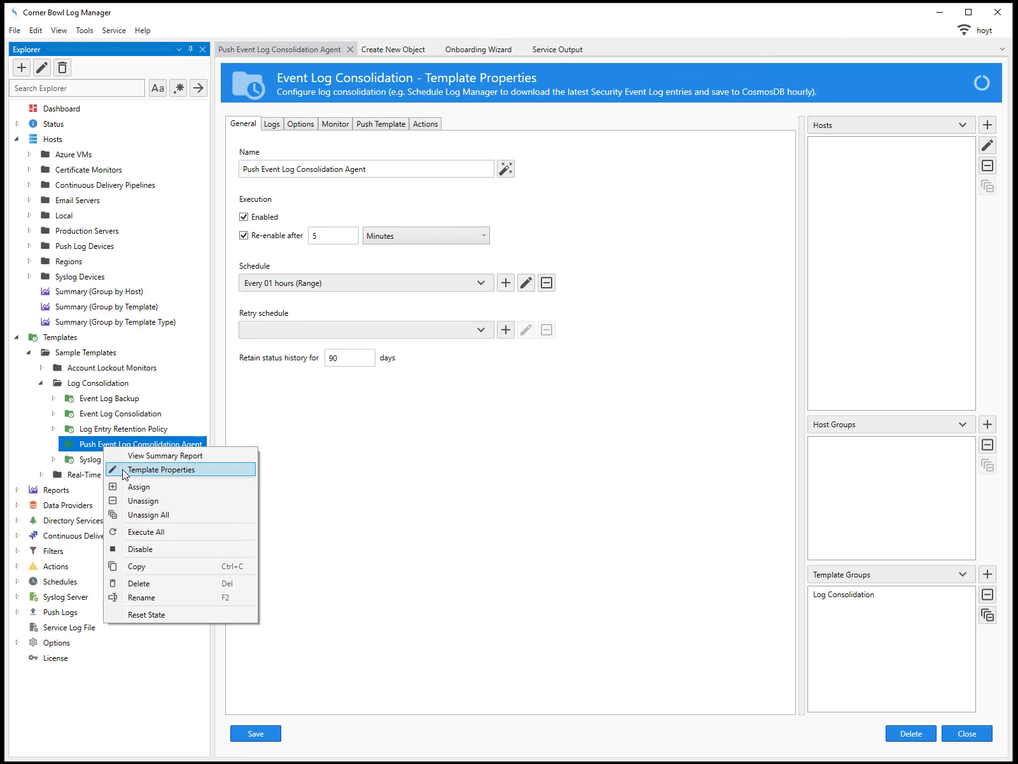
{"action": "left_click", "coordinate": [122, 470]}
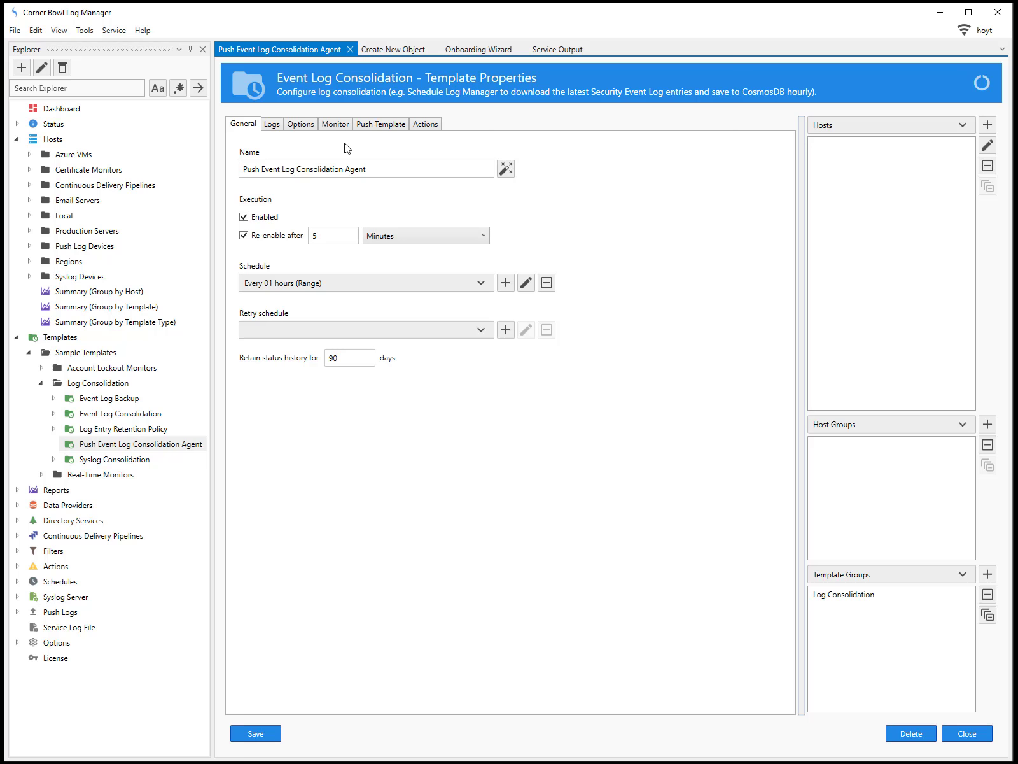
{"action": "left_click", "coordinate": [376, 125]}
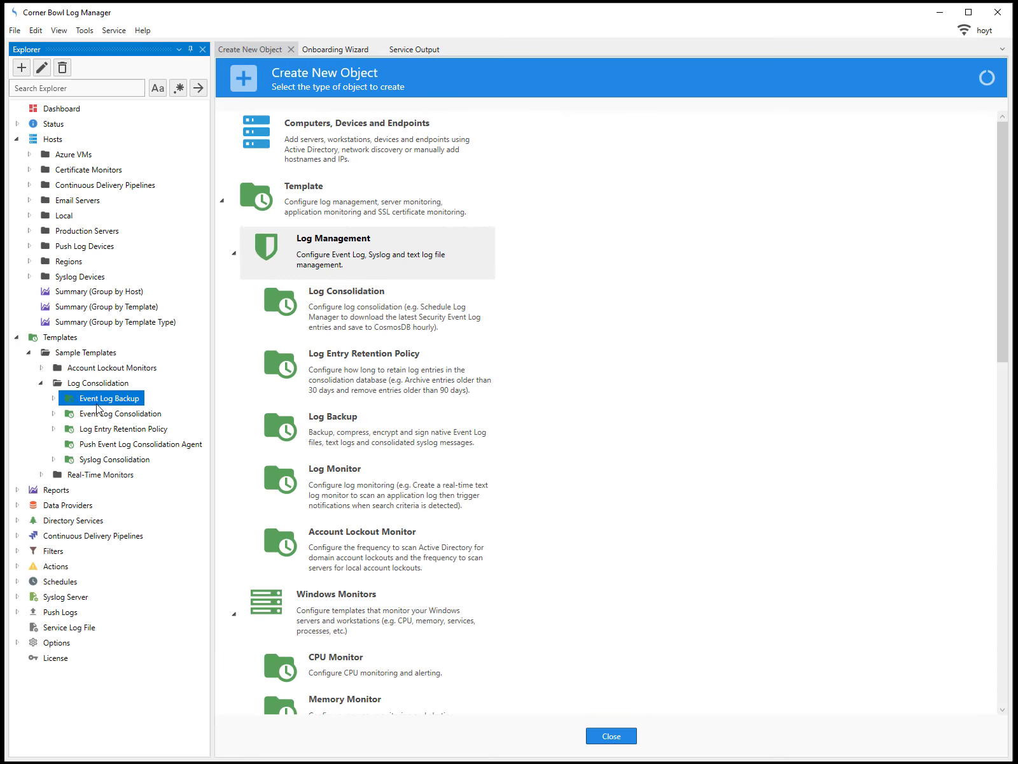
Step: Review the Event Log Backup template's general and Options settings, and open the Syslog Server Settings
{"action": "right_click", "coordinate": [98, 406]}
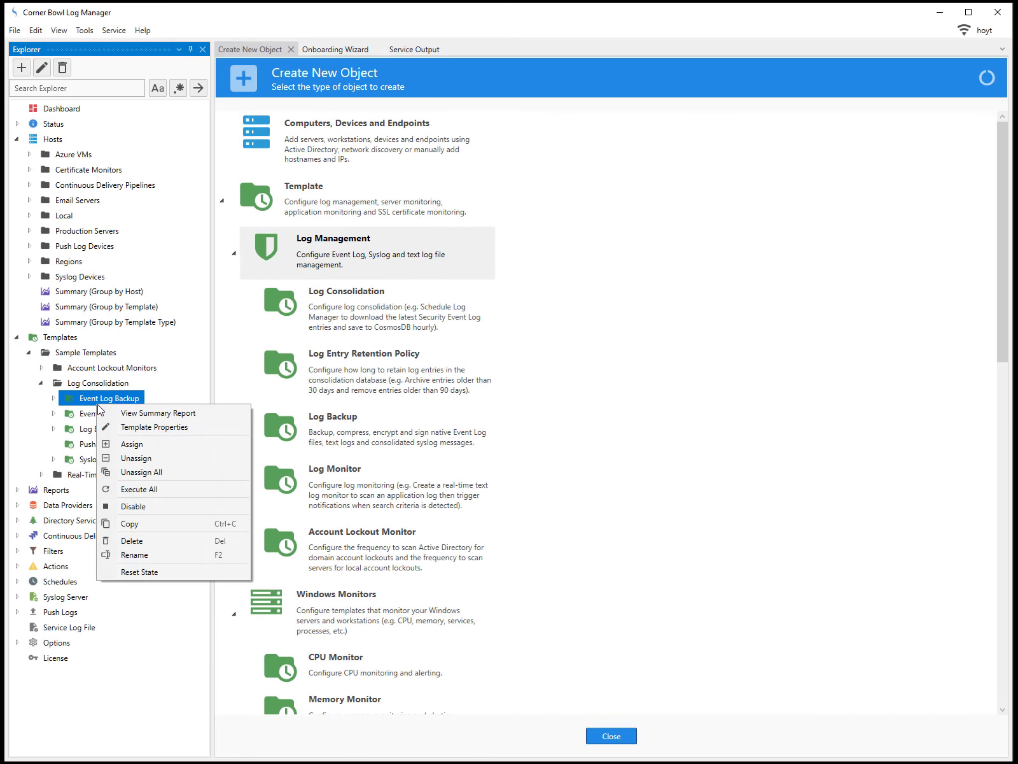
{"action": "left_click", "coordinate": [134, 427]}
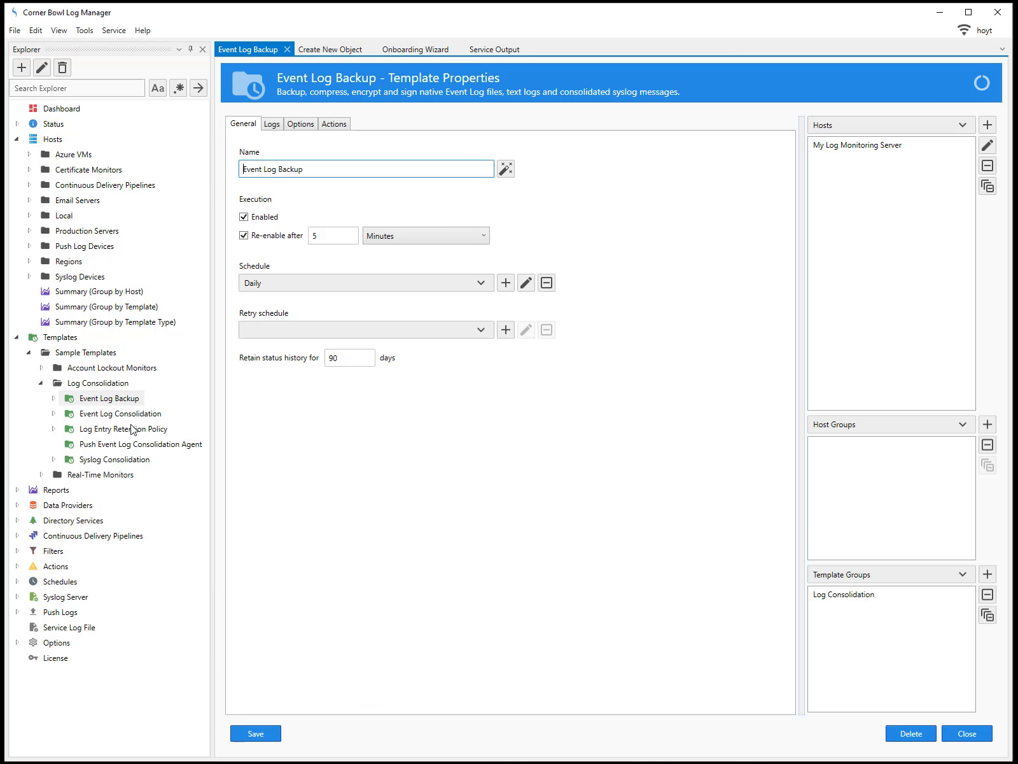
{"action": "left_click", "coordinate": [311, 126]}
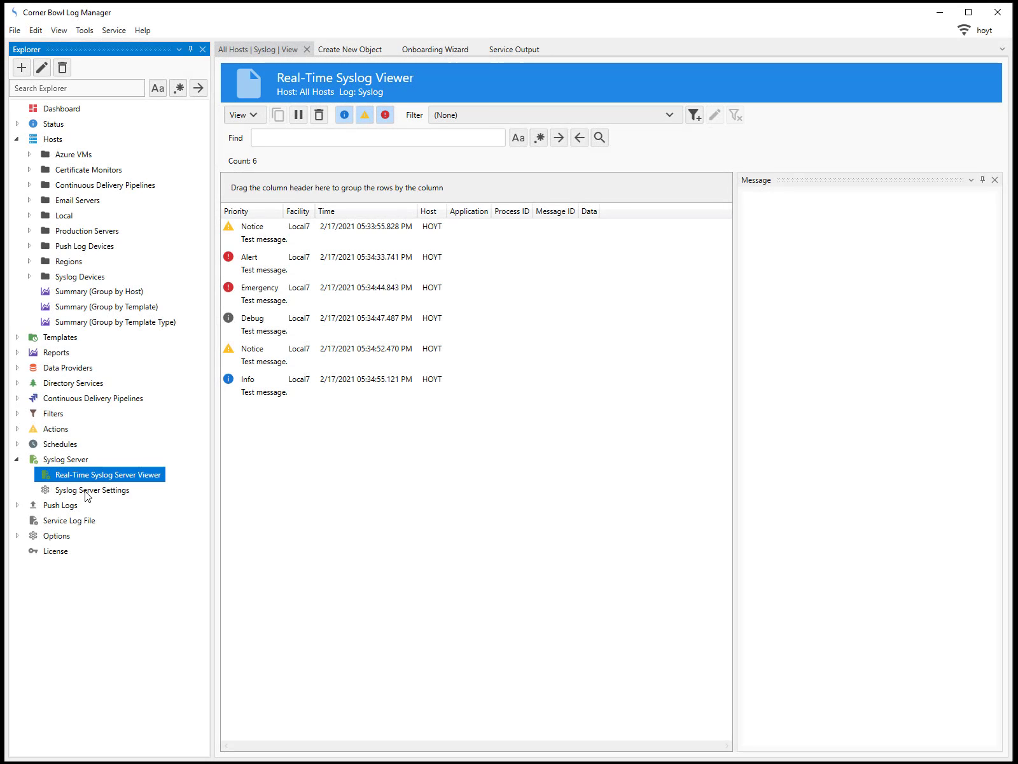
{"action": "left_click", "coordinate": [88, 495]}
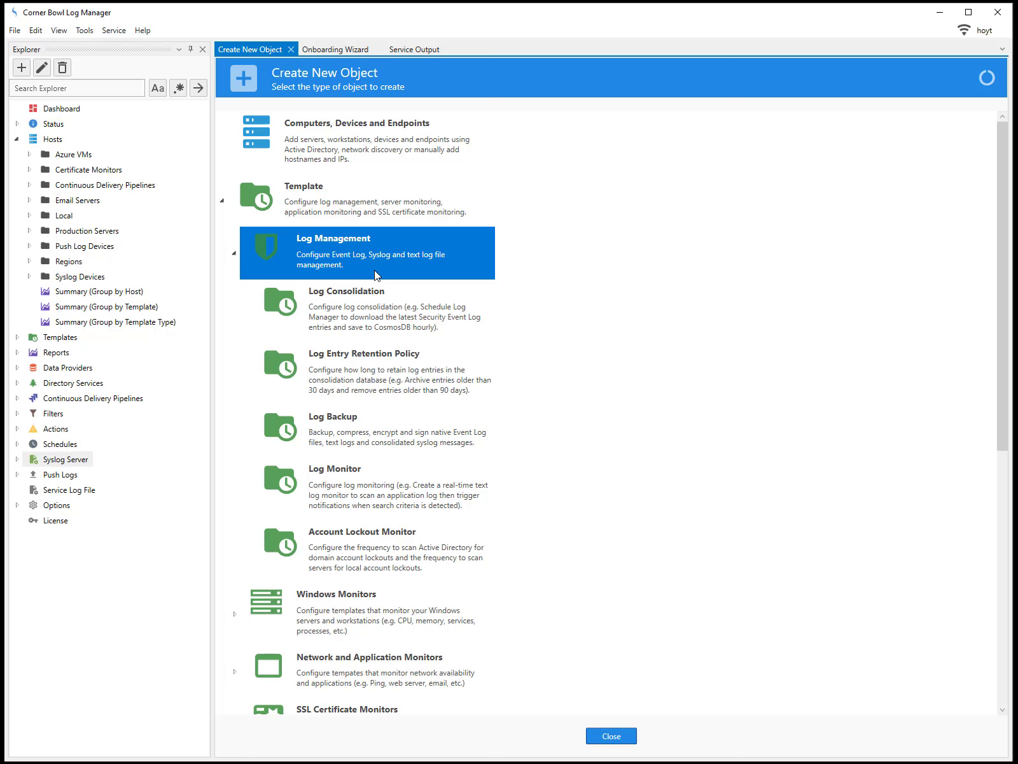
Step: Create a Log Monitor template with the Text Log sub type and open its log selection
{"action": "left_click", "coordinate": [350, 487]}
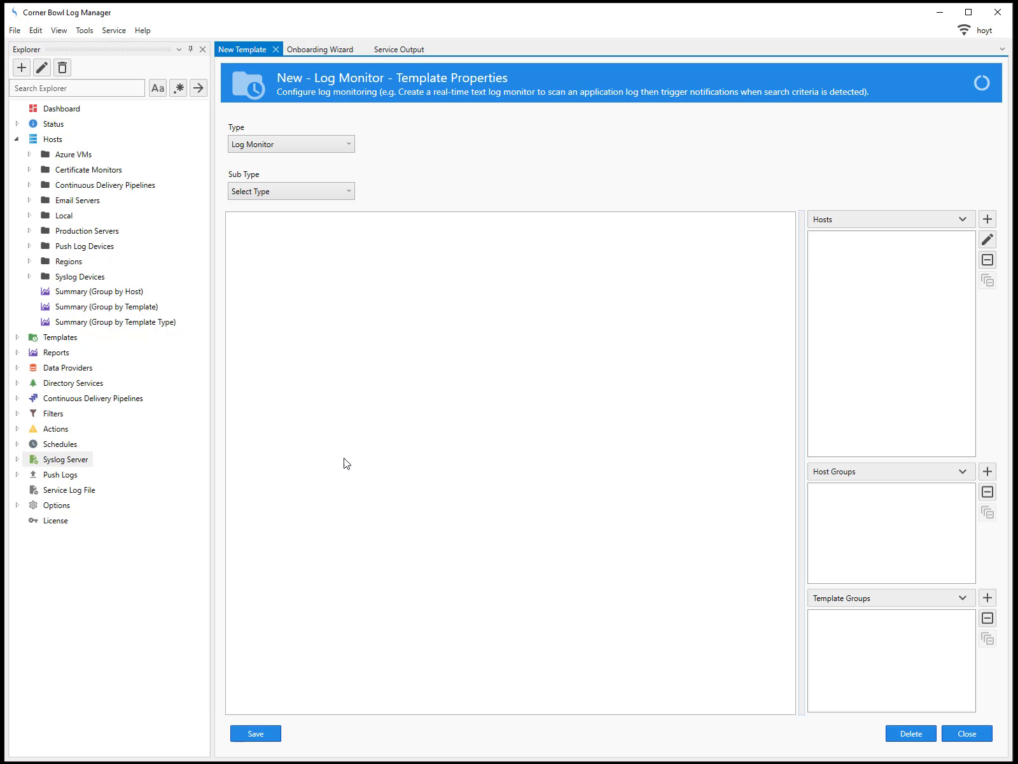
{"action": "left_click", "coordinate": [277, 192]}
{"action": "left_click", "coordinate": [262, 262]}
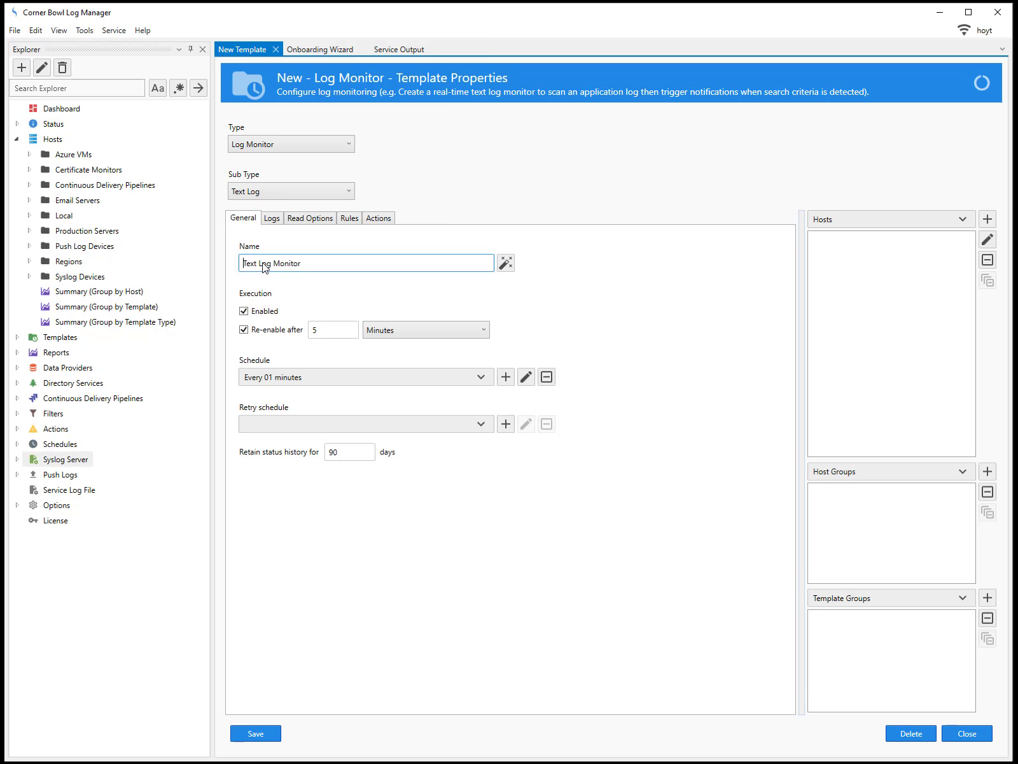
{"action": "left_click", "coordinate": [274, 217]}
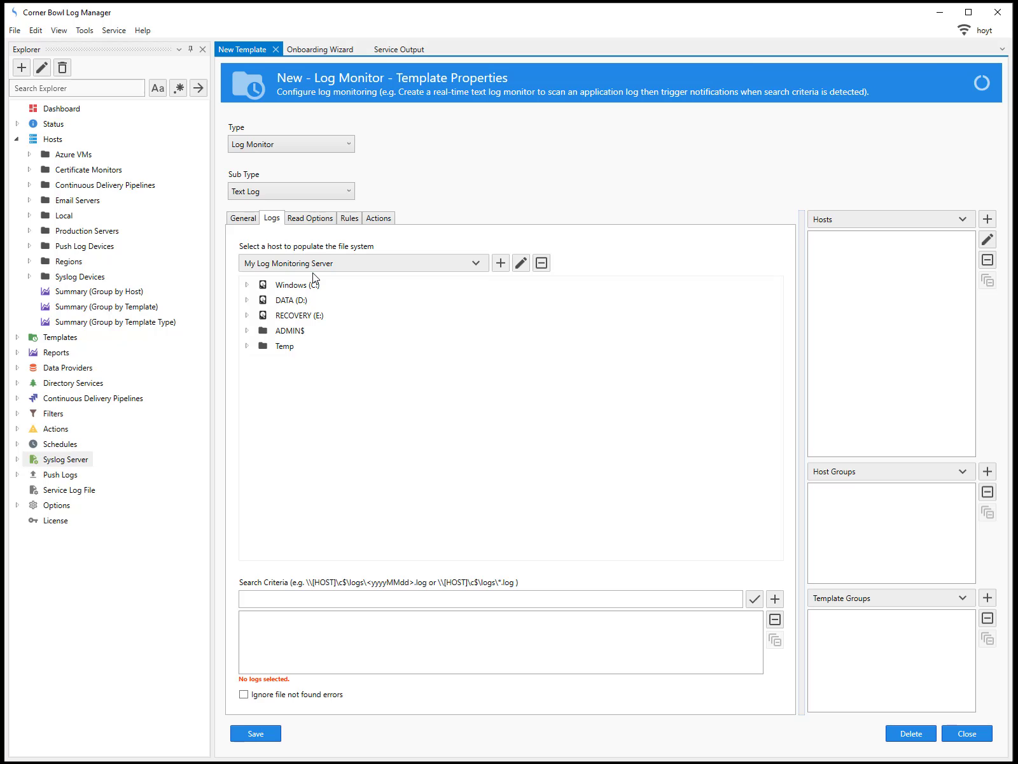
Step: Try loading the file system of host 192.168.1.2 and switch back to My Log Monitoring Server
{"action": "left_click", "coordinate": [477, 263]}
{"action": "left_click", "coordinate": [321, 372]}
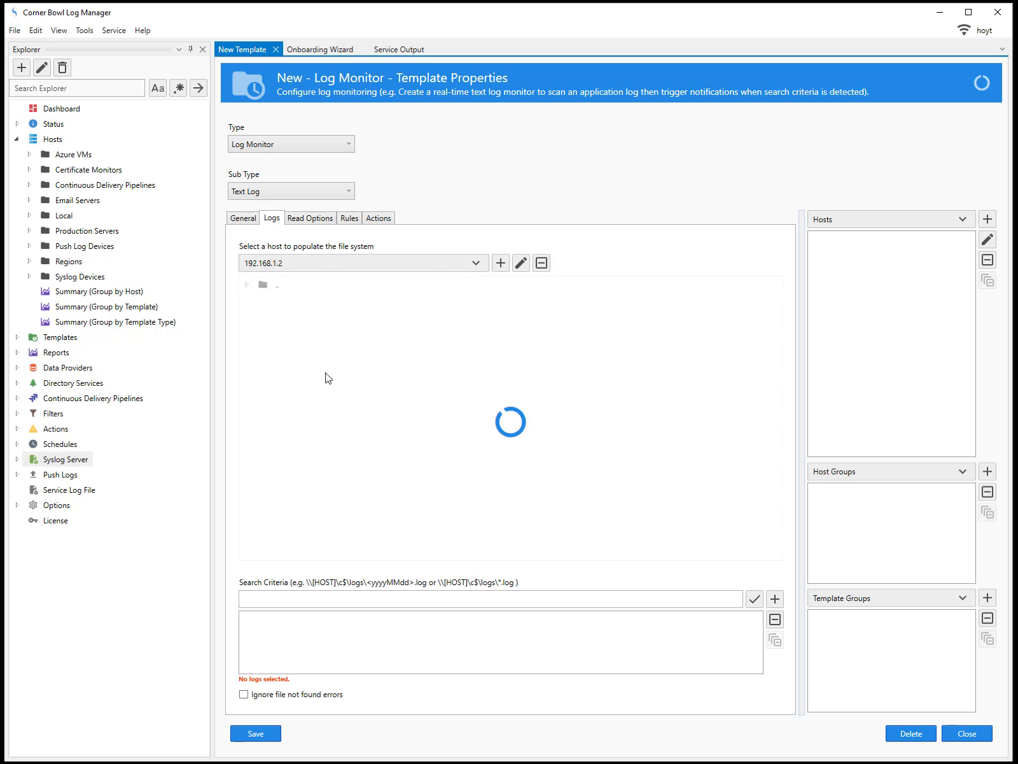
{"action": "left_click", "coordinate": [475, 263]}
{"action": "left_click", "coordinate": [362, 388]}
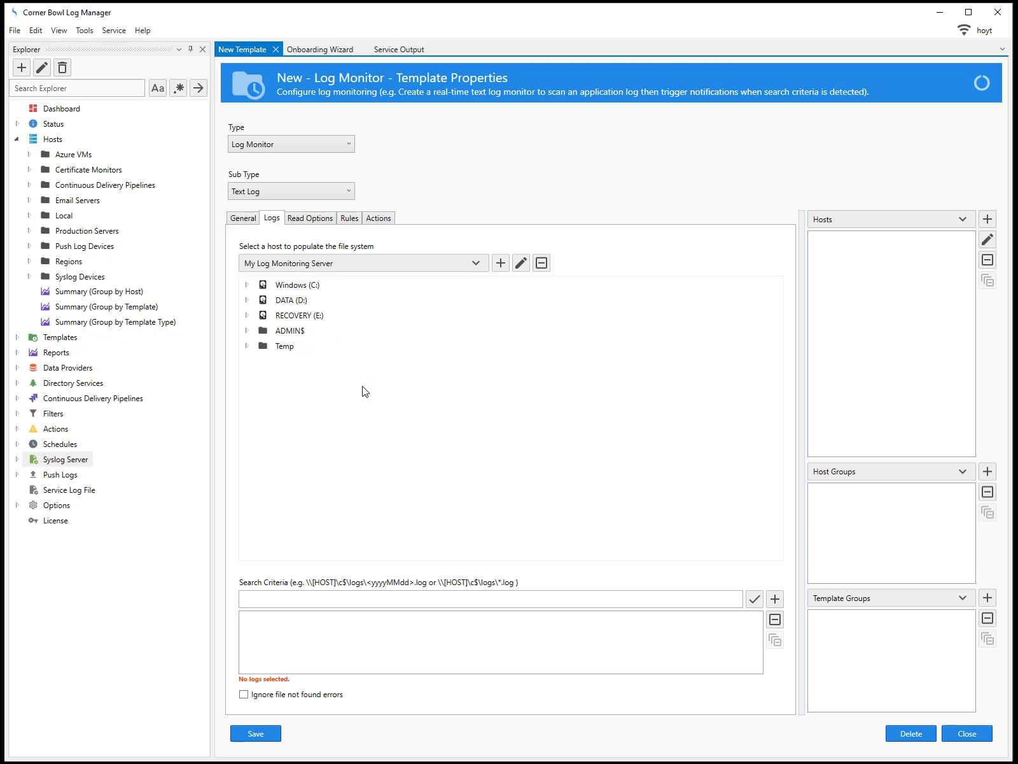
Step: Add cbsmsrv.log from the Tutorial folder on the Windows (C:) drive to the template's monitored logs
{"action": "left_click", "coordinate": [247, 285]}
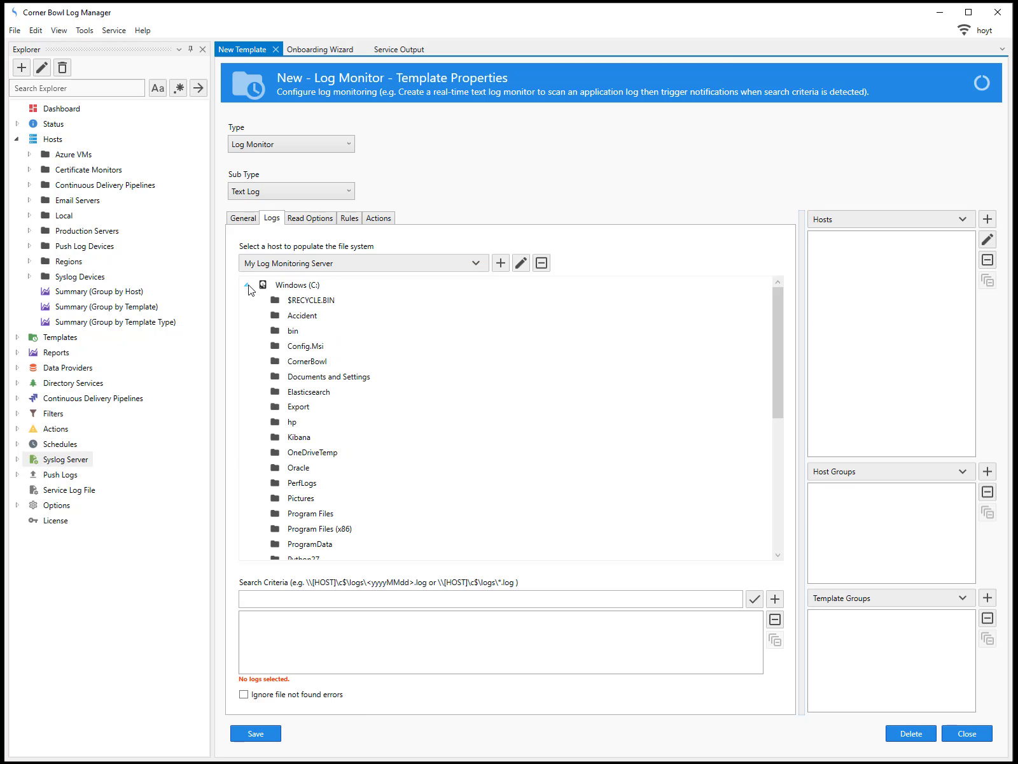
{"action": "scroll", "coordinate": [261, 309], "scroll_direction": "down", "scroll_amount": 4}
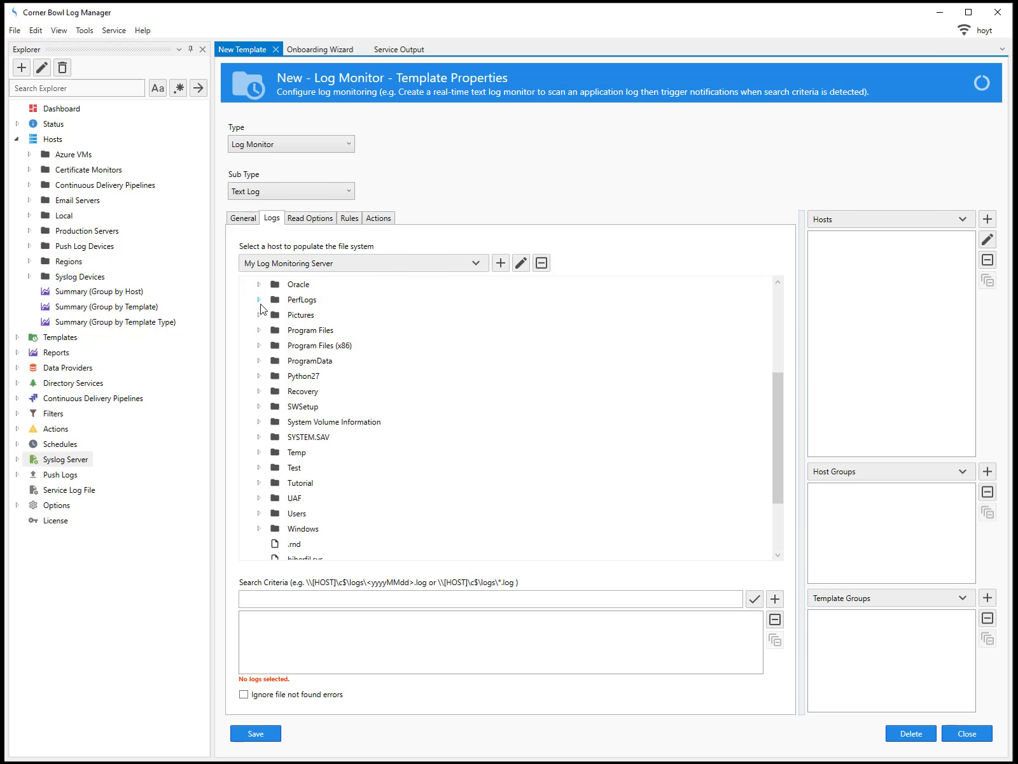
{"action": "left_click", "coordinate": [259, 483]}
{"action": "left_click", "coordinate": [313, 499]}
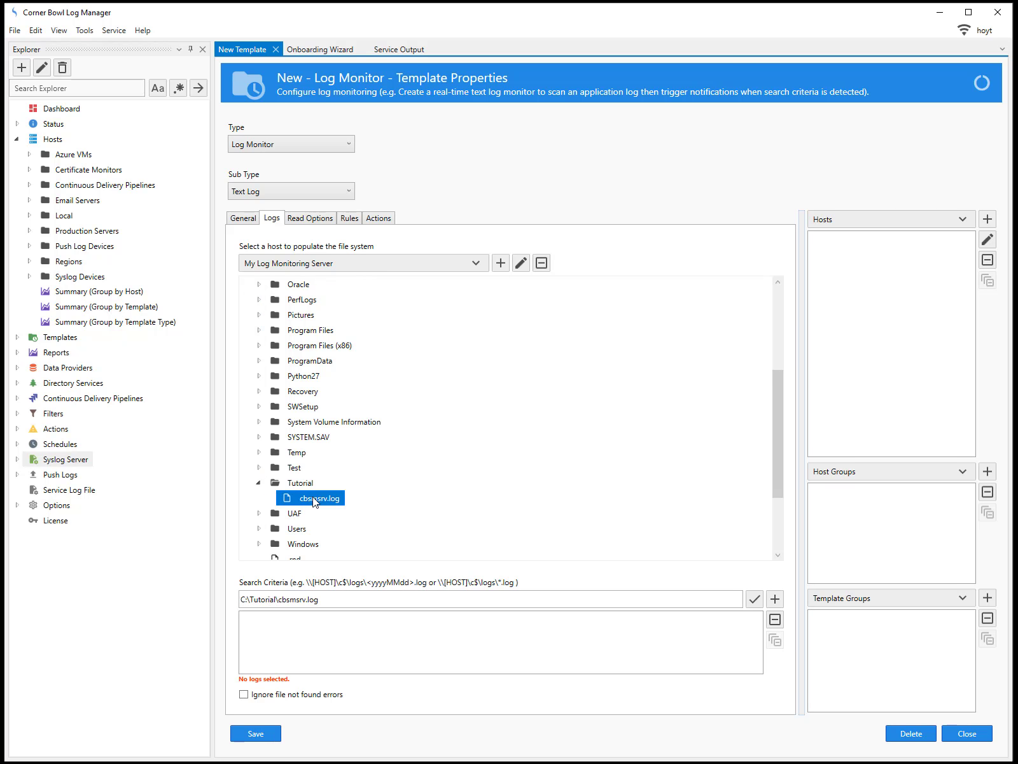
{"action": "left_click", "coordinate": [775, 599]}
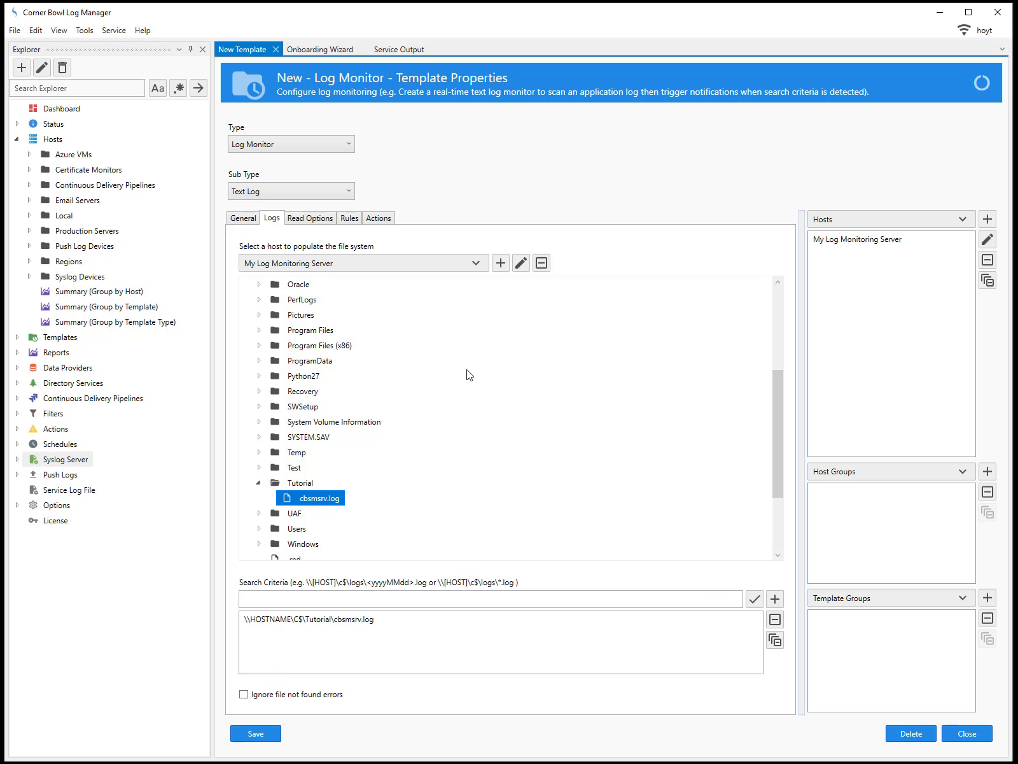
Step: Enable entry pattern recognition in the log's read options and review the pattern types, keeping Entries start with
{"action": "left_click", "coordinate": [307, 219]}
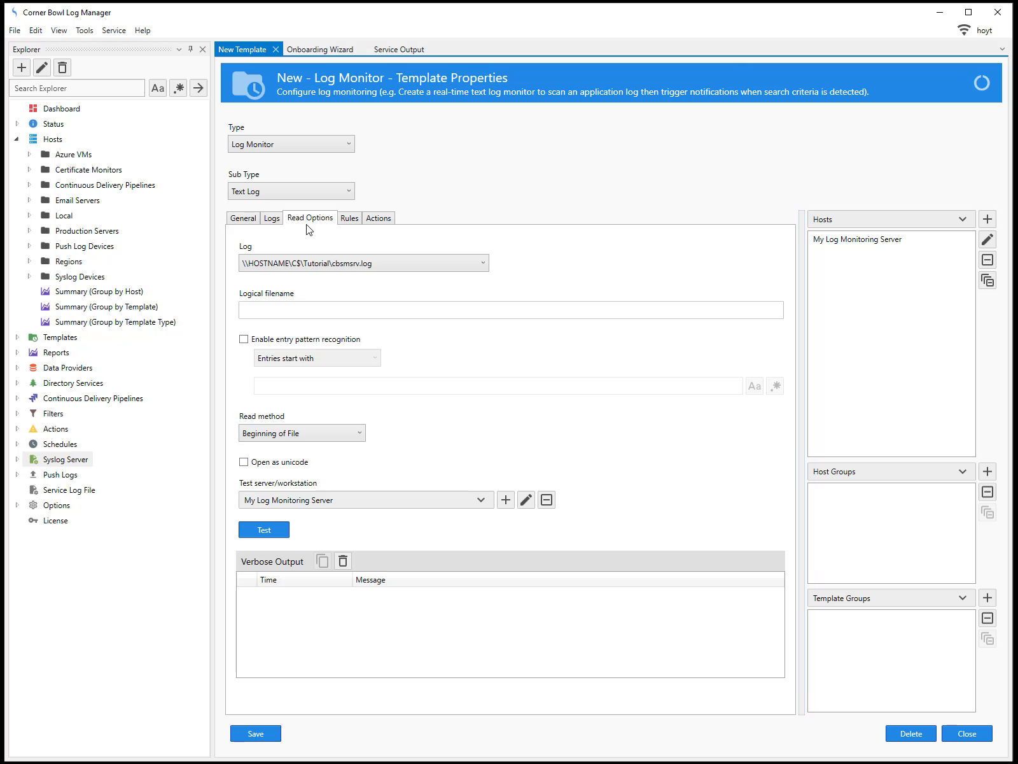
{"action": "left_click", "coordinate": [243, 339]}
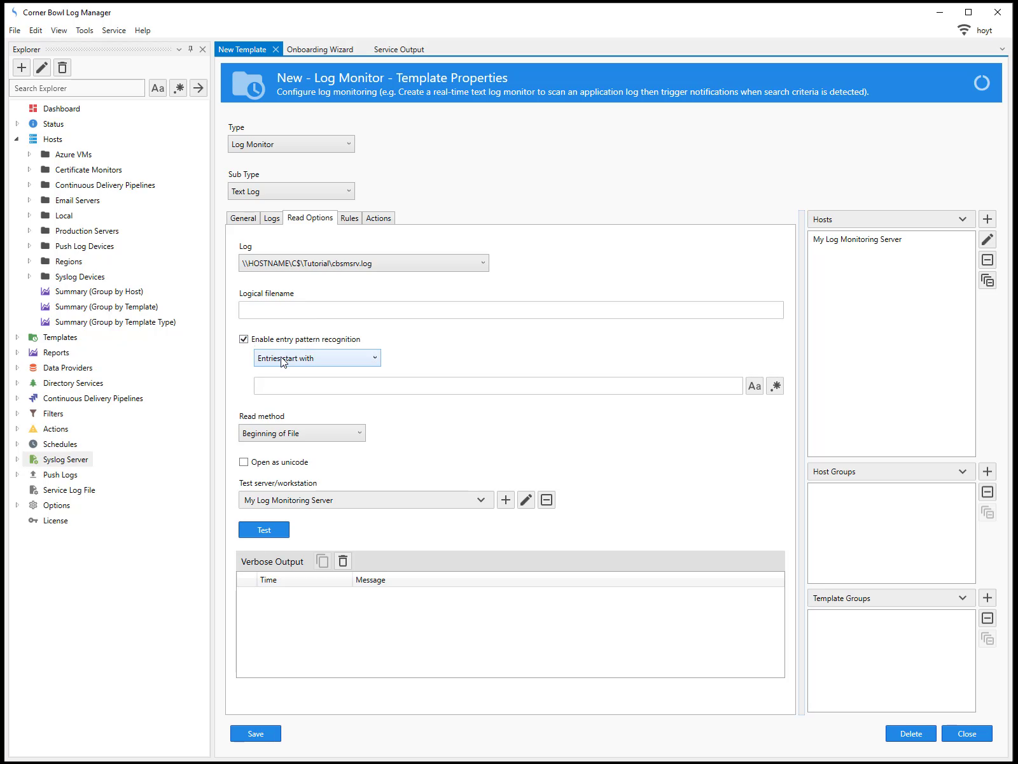
{"action": "left_click", "coordinate": [282, 360]}
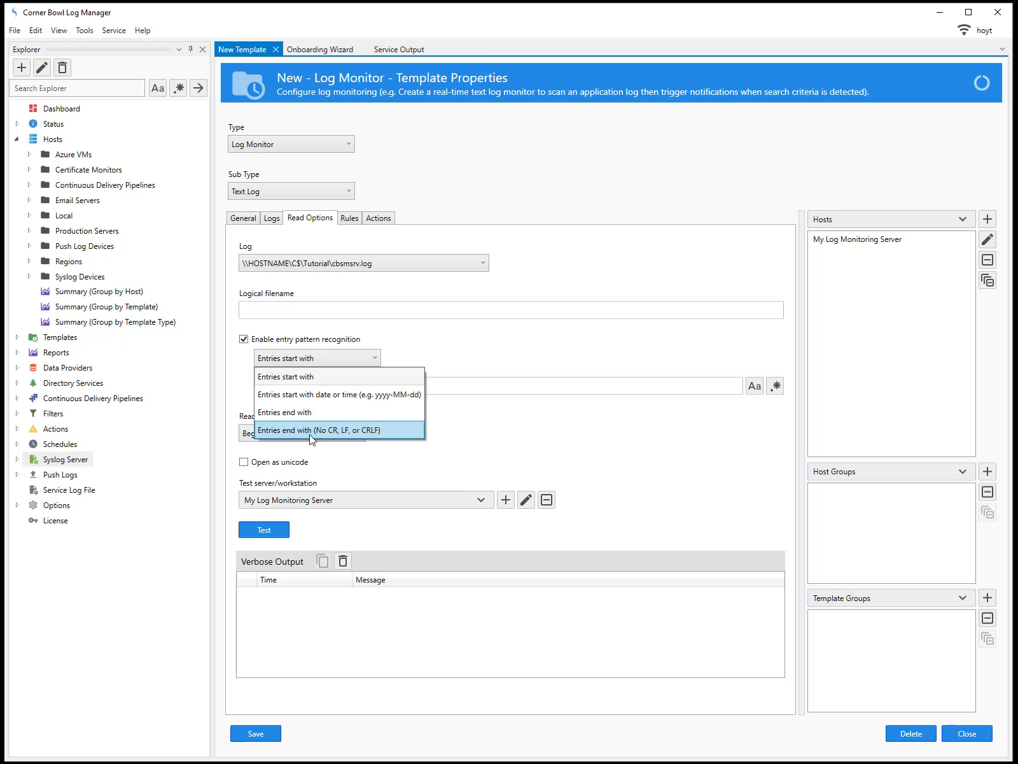
{"action": "left_click", "coordinate": [459, 409]}
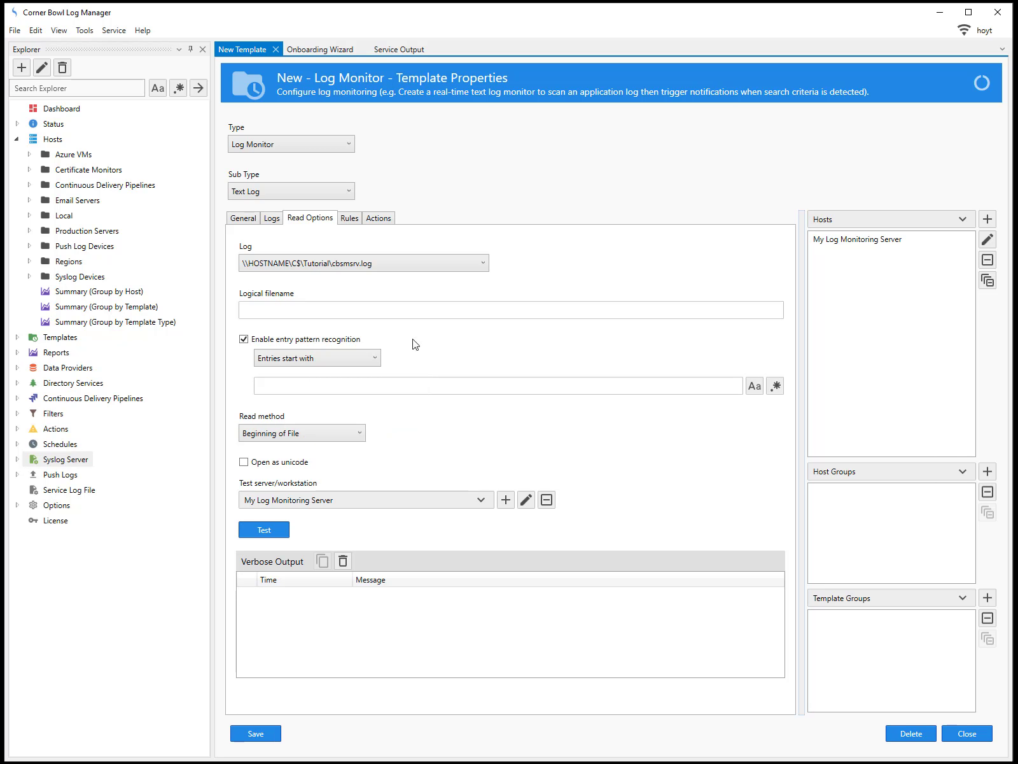
Step: Review the text log's trigger options and the filter and action choices for a new monitor rule without adding one
{"action": "left_click", "coordinate": [350, 220]}
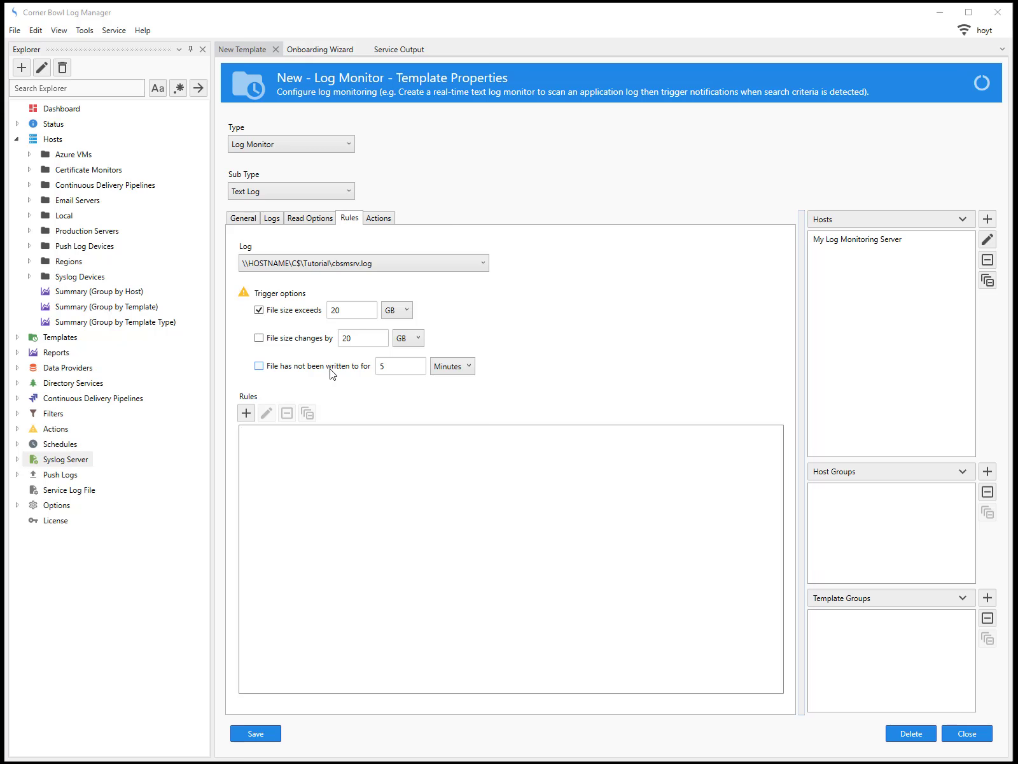
{"action": "left_click", "coordinate": [246, 414]}
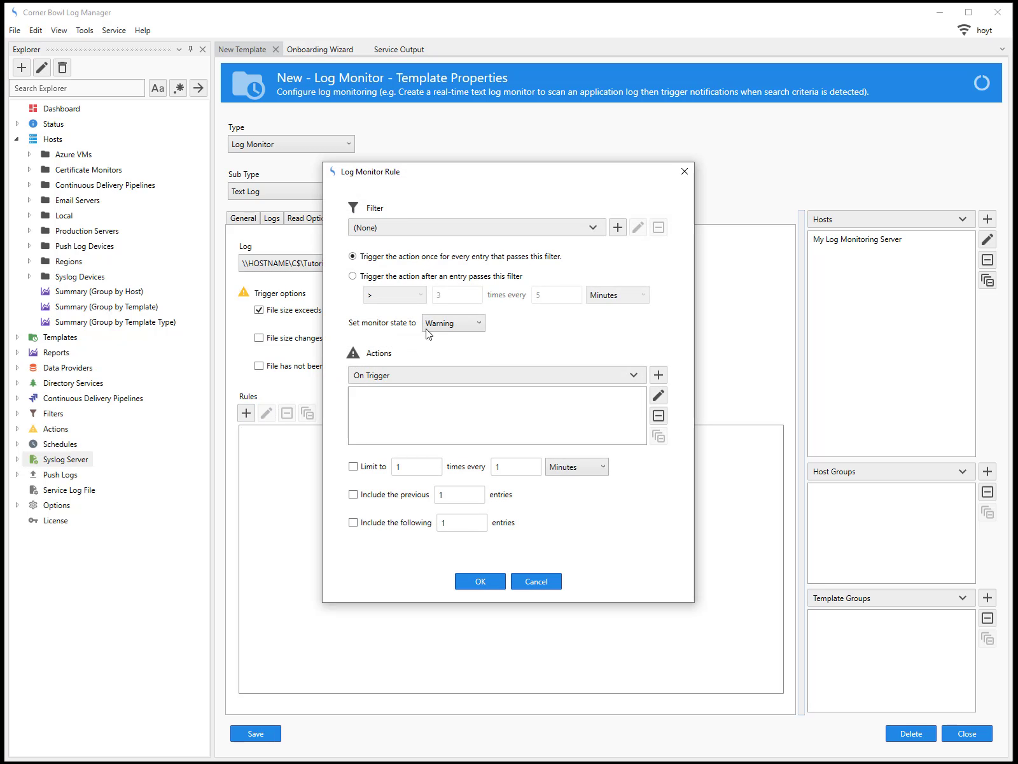
{"action": "left_click", "coordinate": [600, 226]}
{"action": "left_click", "coordinate": [600, 227]}
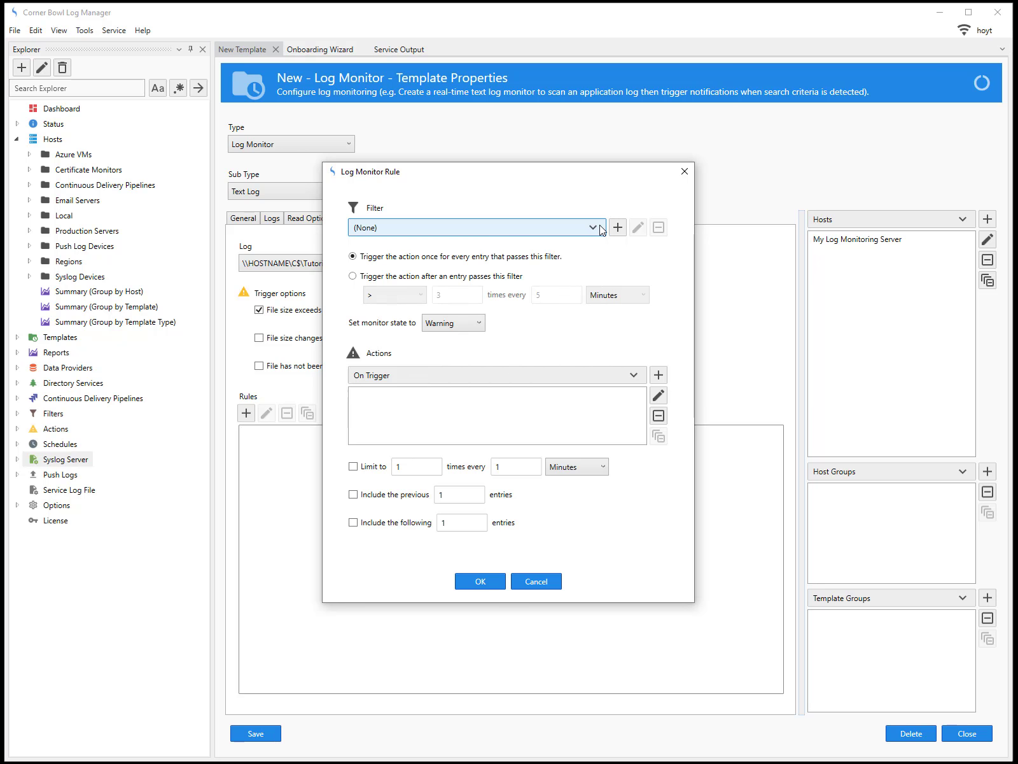
{"action": "left_click", "coordinate": [634, 375]}
{"action": "left_click", "coordinate": [638, 376]}
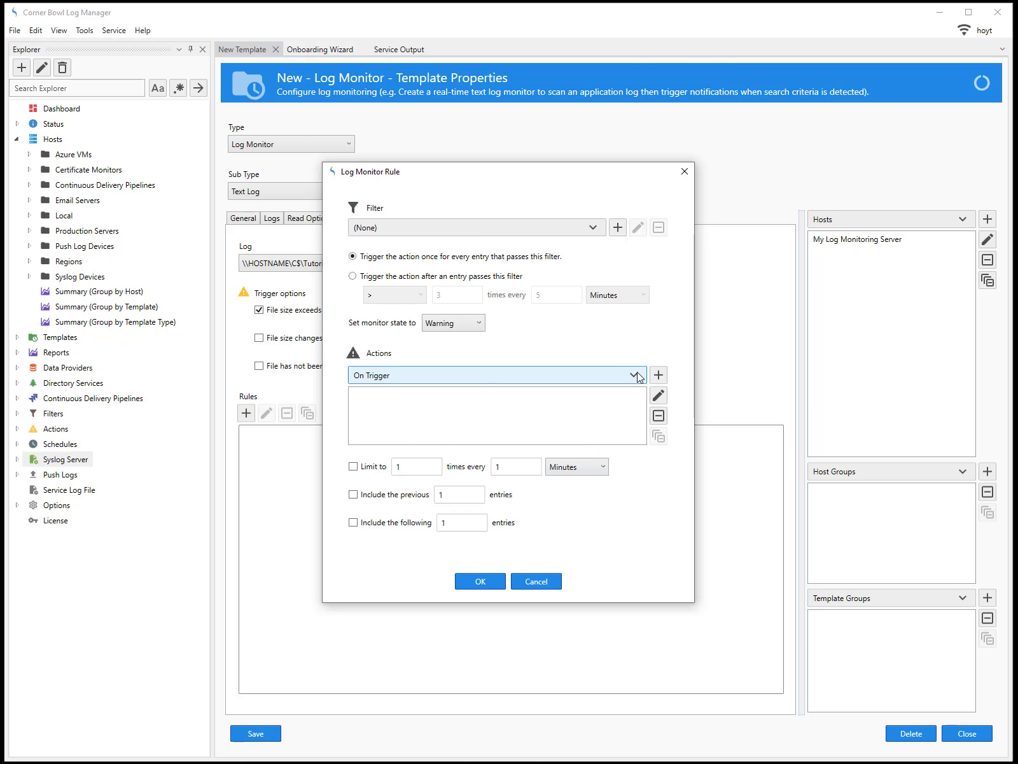
{"action": "left_click", "coordinate": [536, 581]}
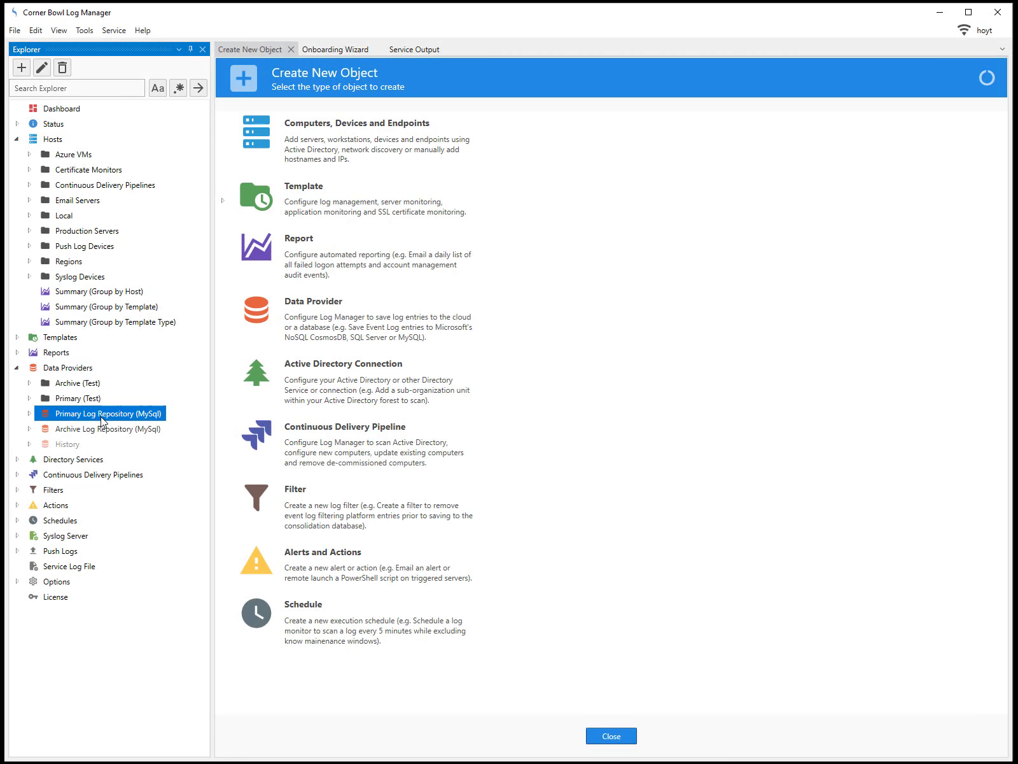
Step: Open the properties of the Primary Log Repository (MySql) data provider
{"action": "right_click", "coordinate": [102, 420]}
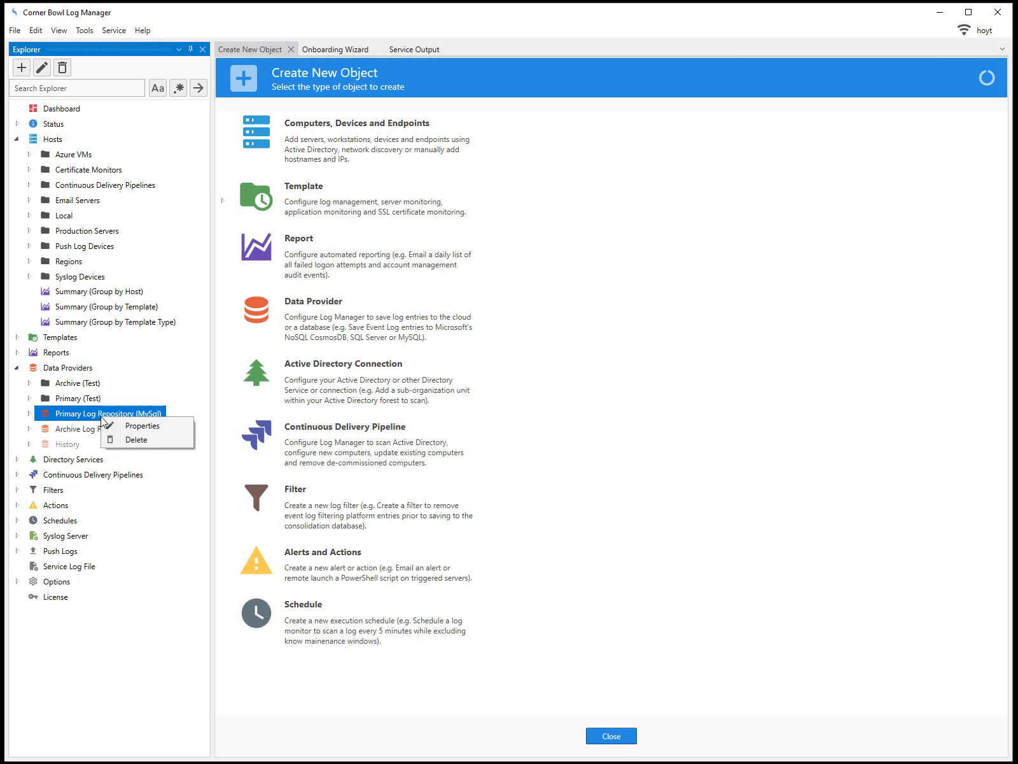
{"action": "left_click", "coordinate": [142, 425]}
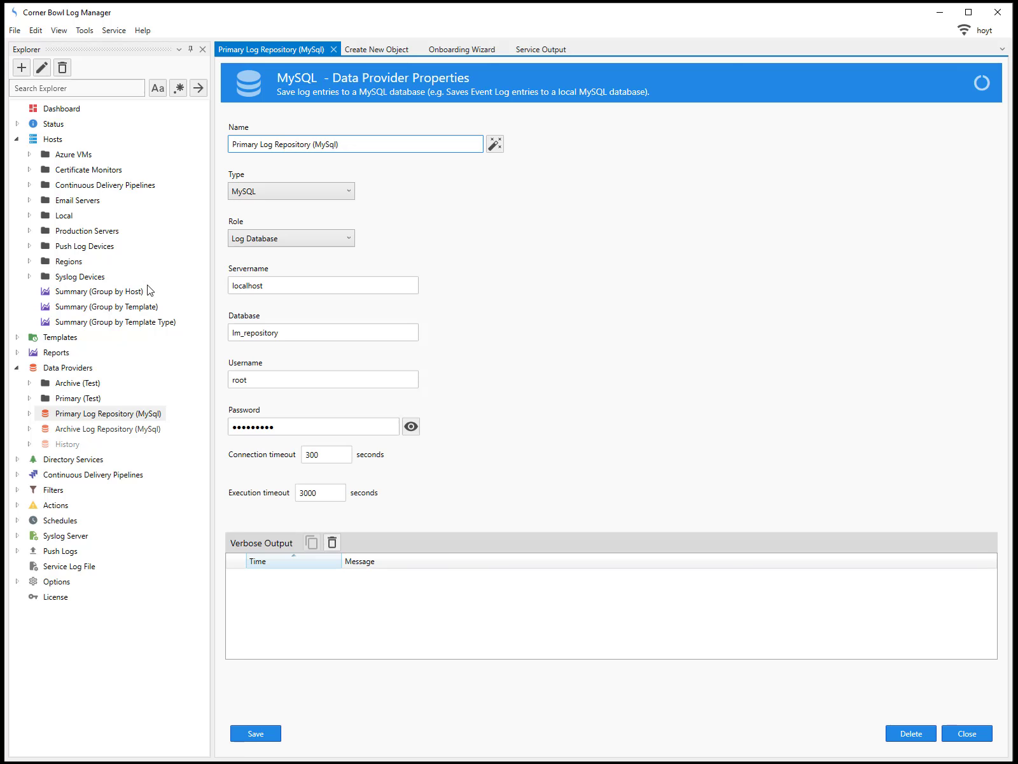
Step: Review the available data provider types, keeping MySQL, and expand the hosts under the Archive and Primary Log Repository (MySql) providers
{"action": "left_click", "coordinate": [288, 194]}
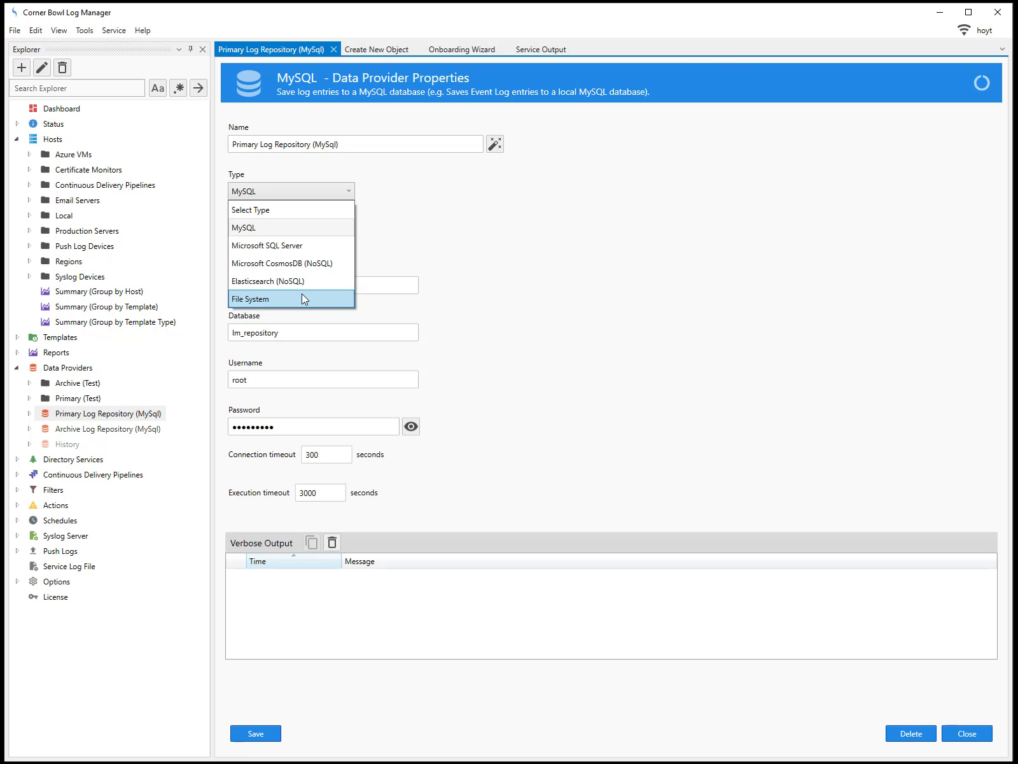
{"action": "left_click", "coordinate": [409, 201]}
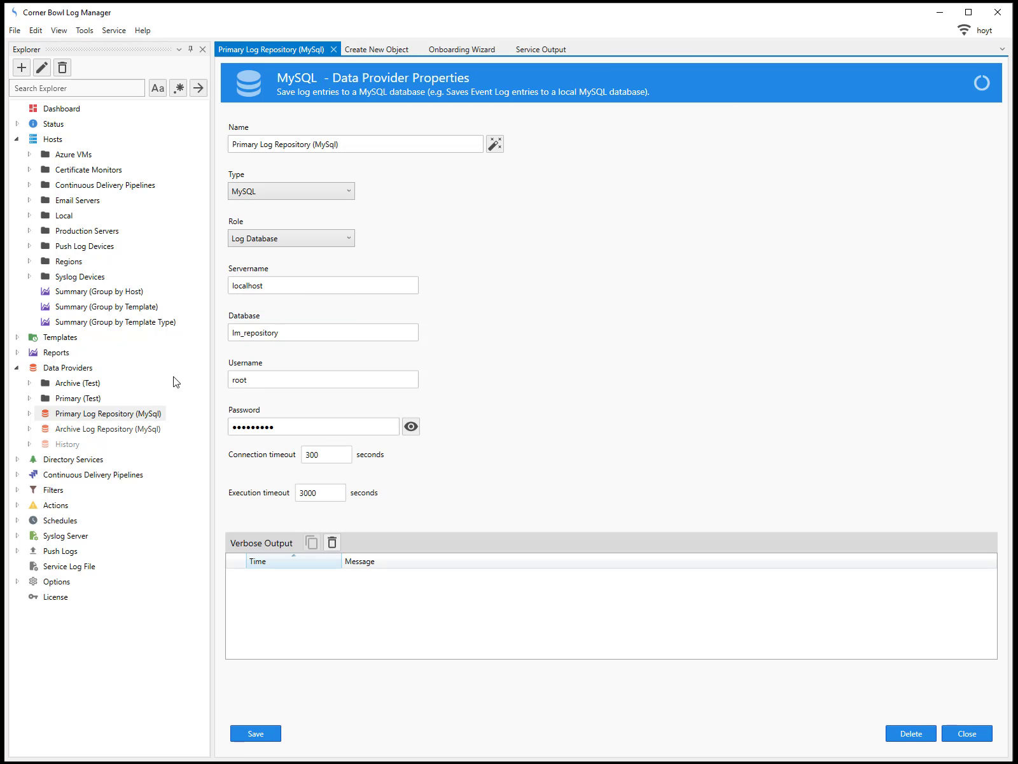
{"action": "left_click", "coordinate": [130, 415]}
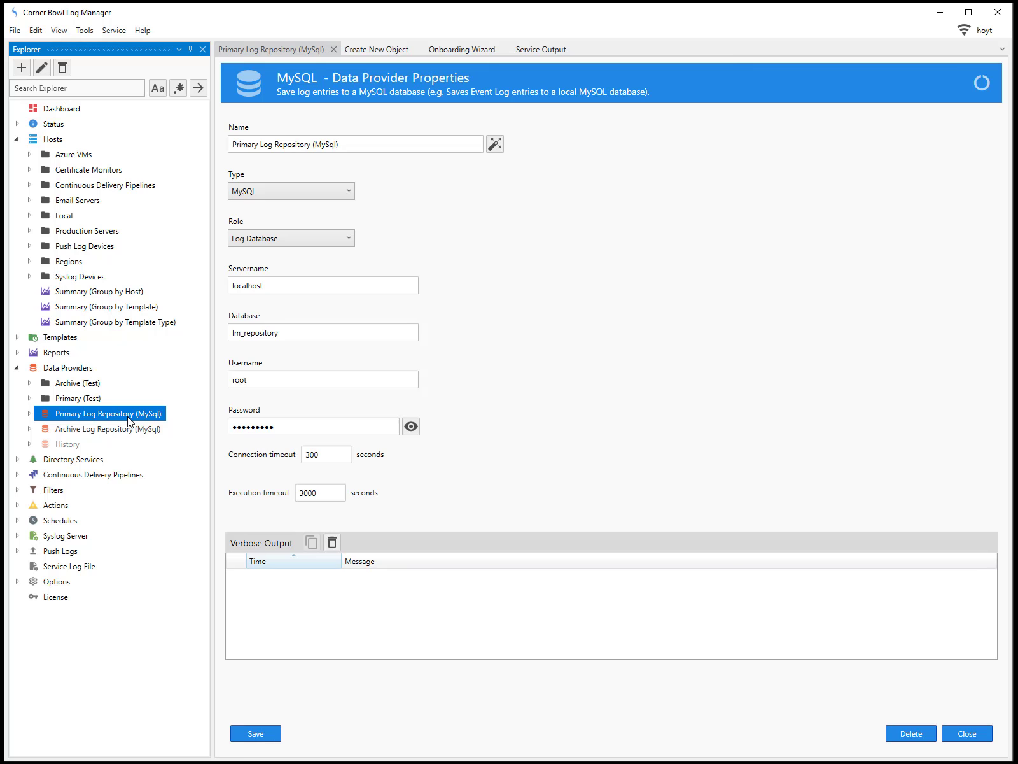
{"action": "double_click", "coordinate": [128, 431]}
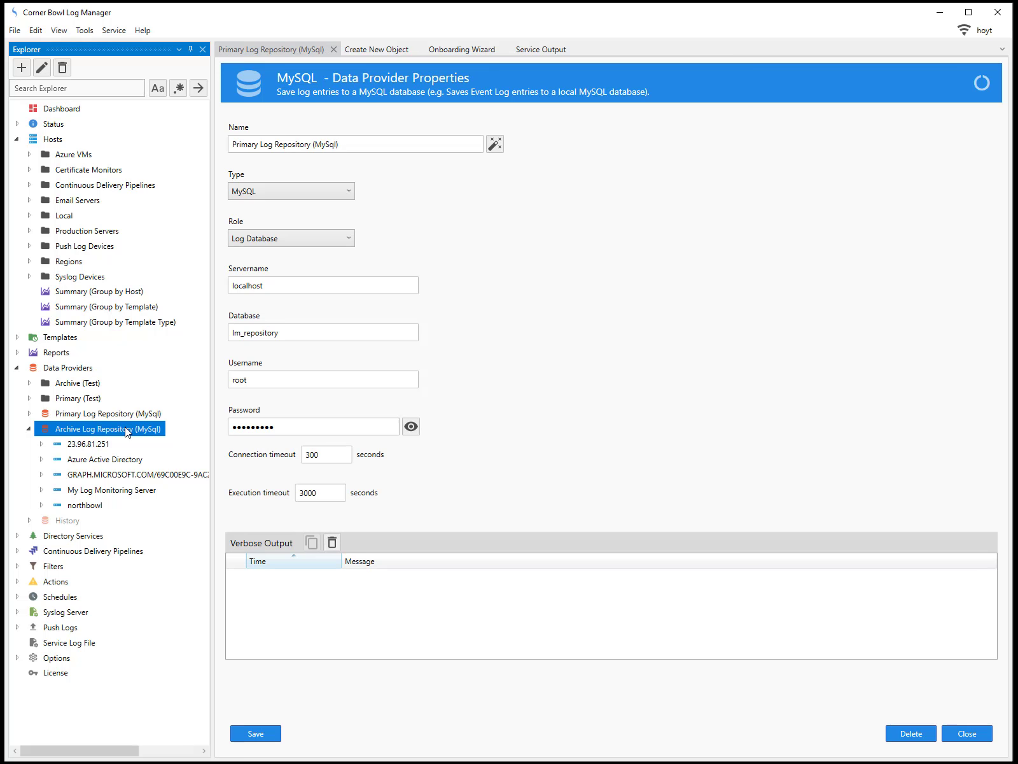
{"action": "double_click", "coordinate": [121, 415]}
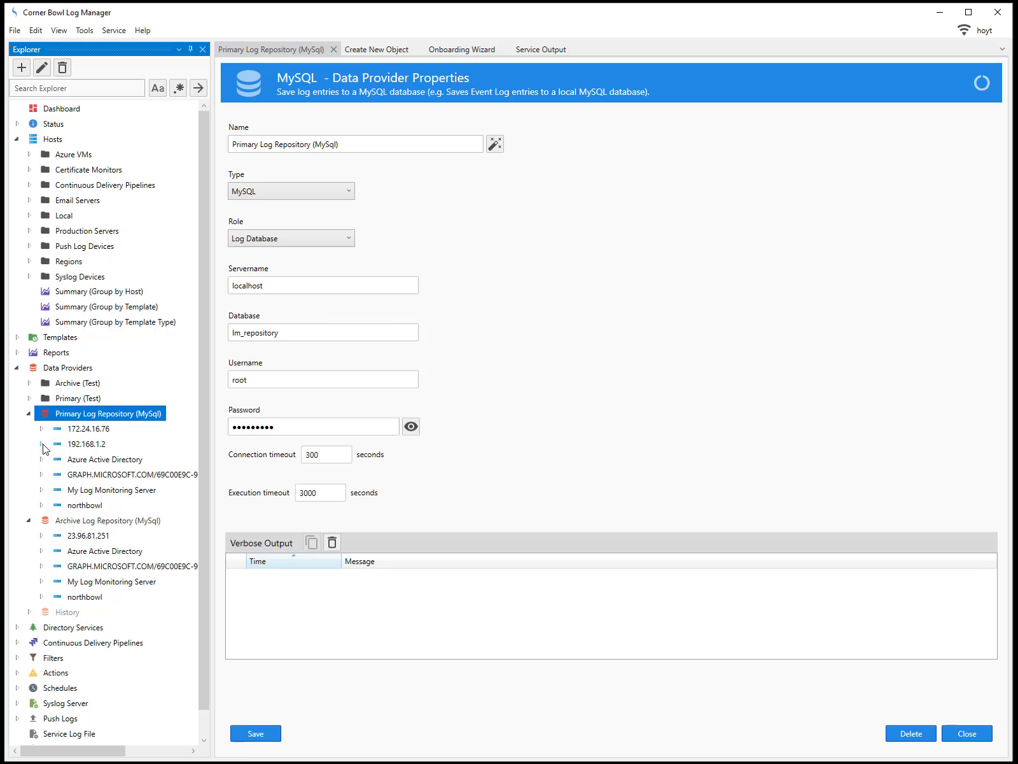
Step: View My Log Monitoring Server's Application log from the Primary Log Repository (MySql), keeping all levels and 50 entries per page
{"action": "left_click", "coordinate": [42, 490]}
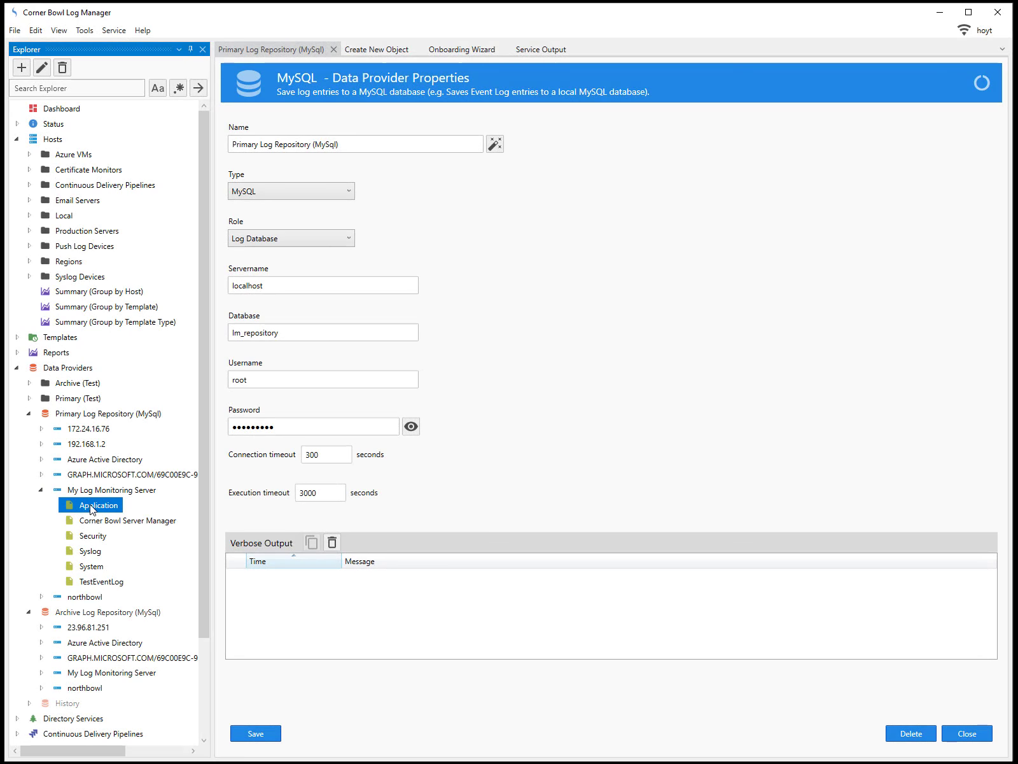
{"action": "right_click", "coordinate": [91, 509]}
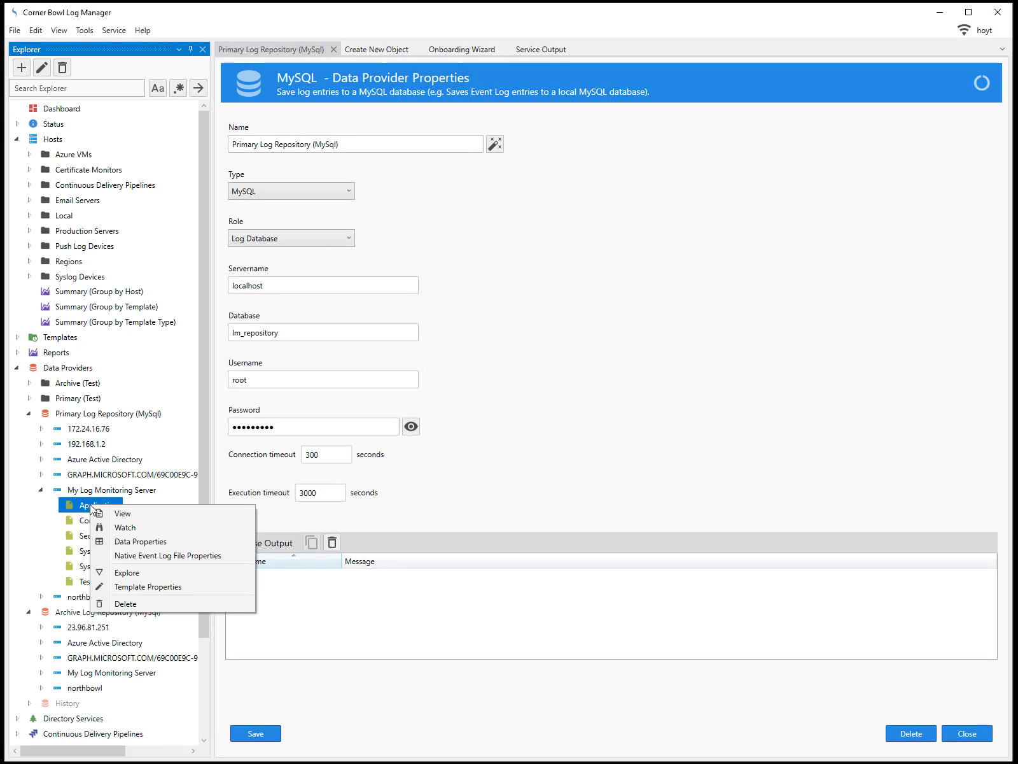
{"action": "left_click", "coordinate": [108, 516]}
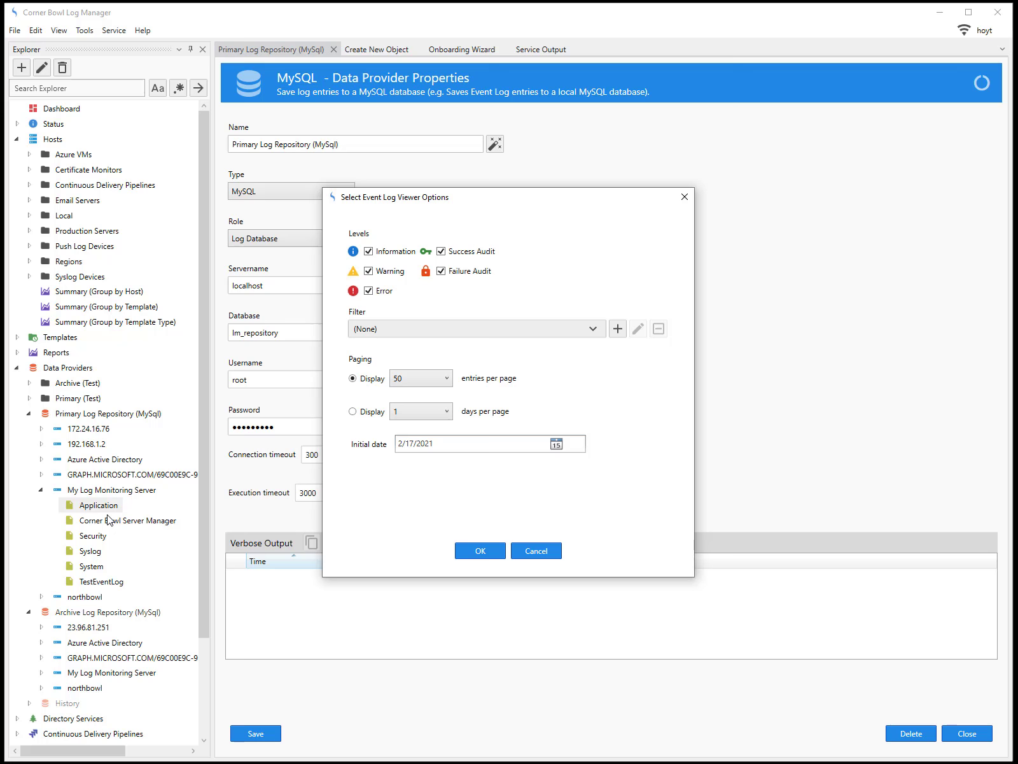
{"action": "left_click", "coordinate": [420, 382]}
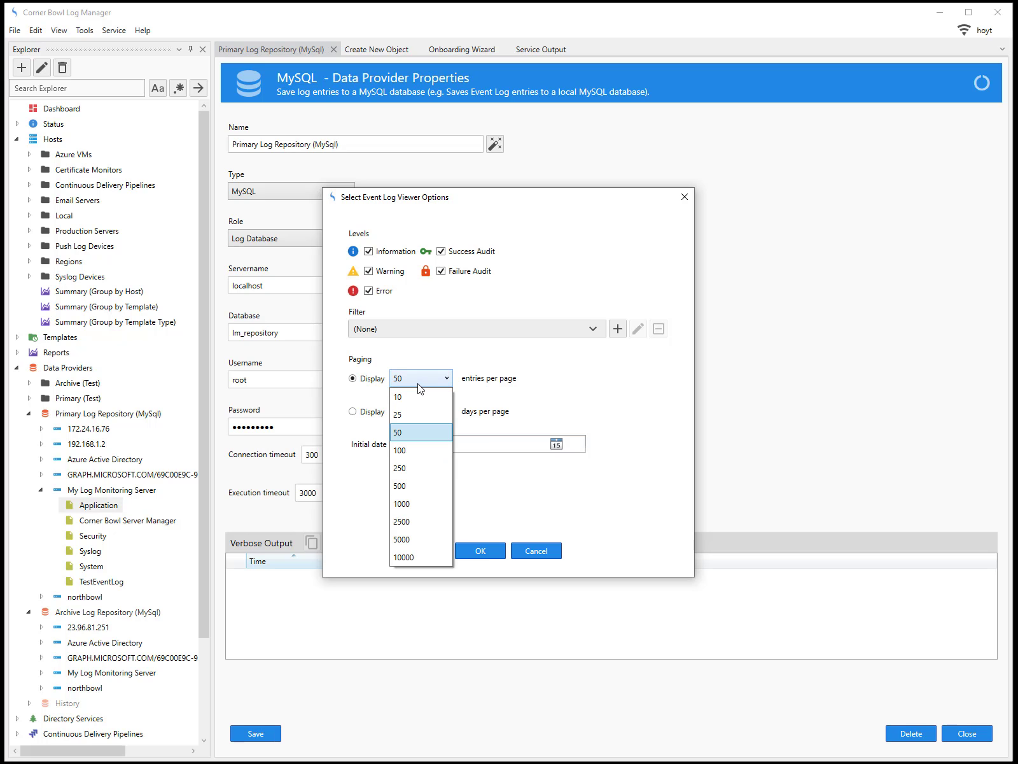
{"action": "left_click", "coordinate": [419, 384]}
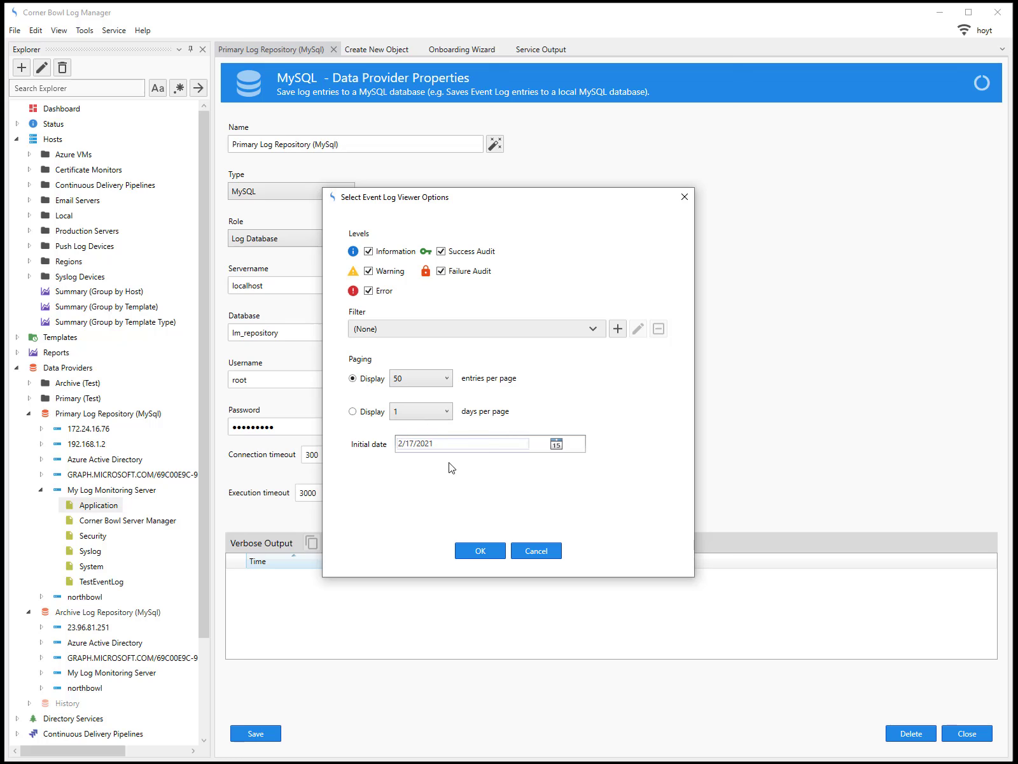
{"action": "left_click", "coordinate": [480, 550]}
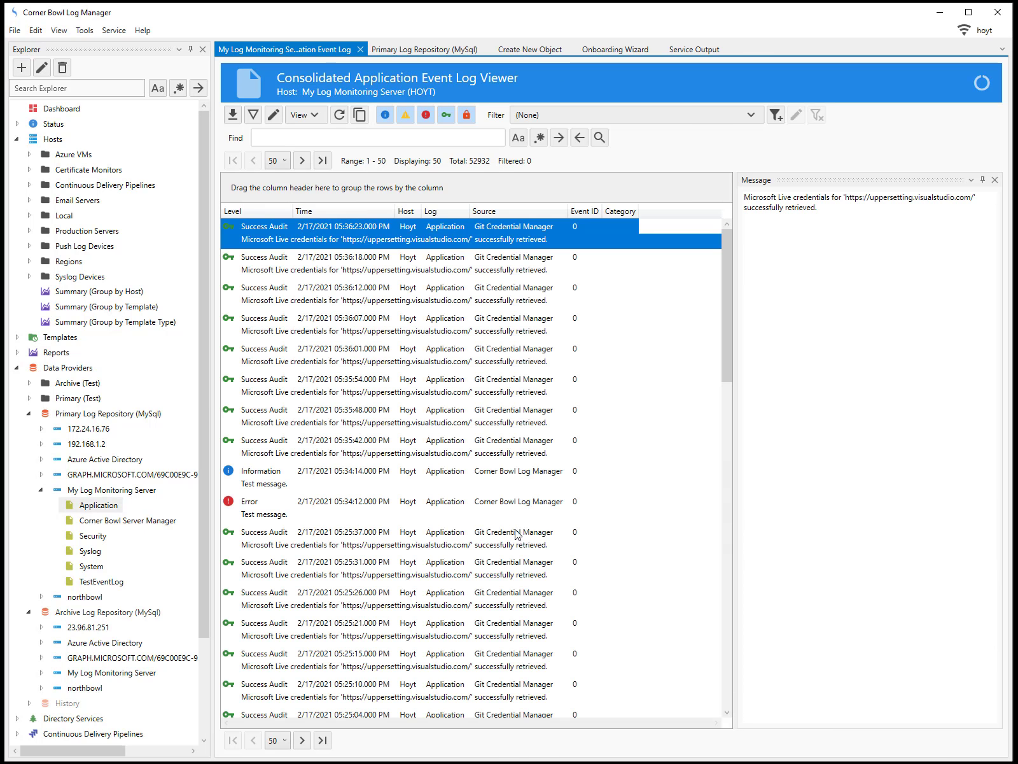
Step: Review the event log viewer's filter folders and page size choices without changing the selection
{"action": "left_click", "coordinate": [751, 115]}
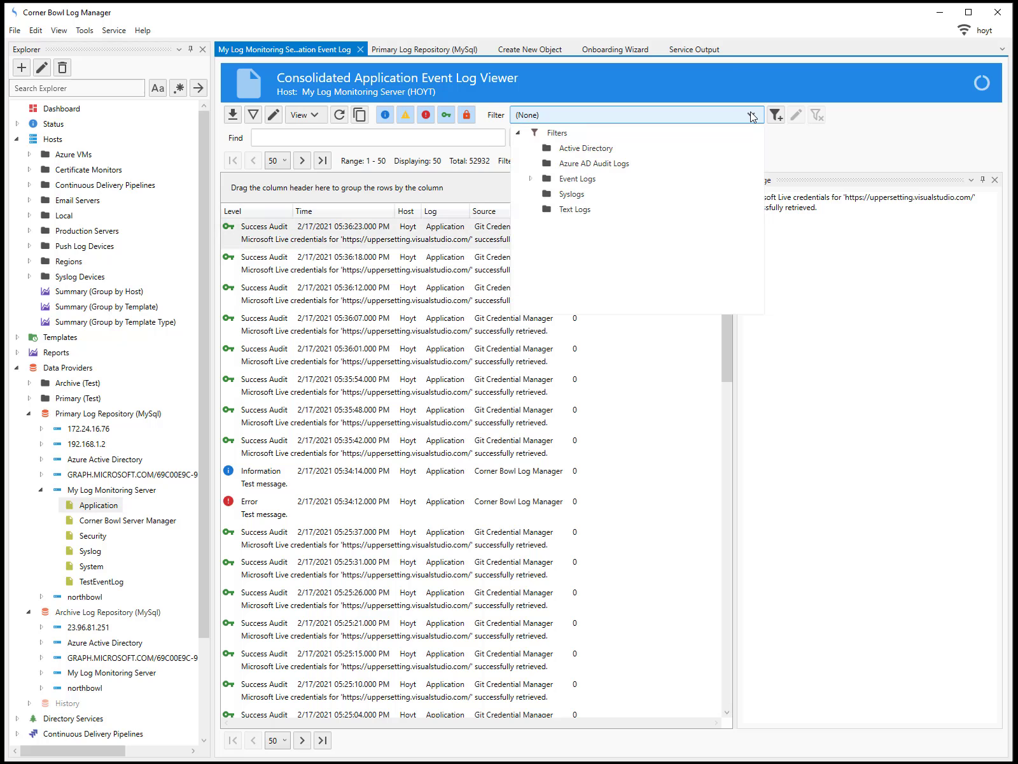
{"action": "left_click", "coordinate": [464, 134]}
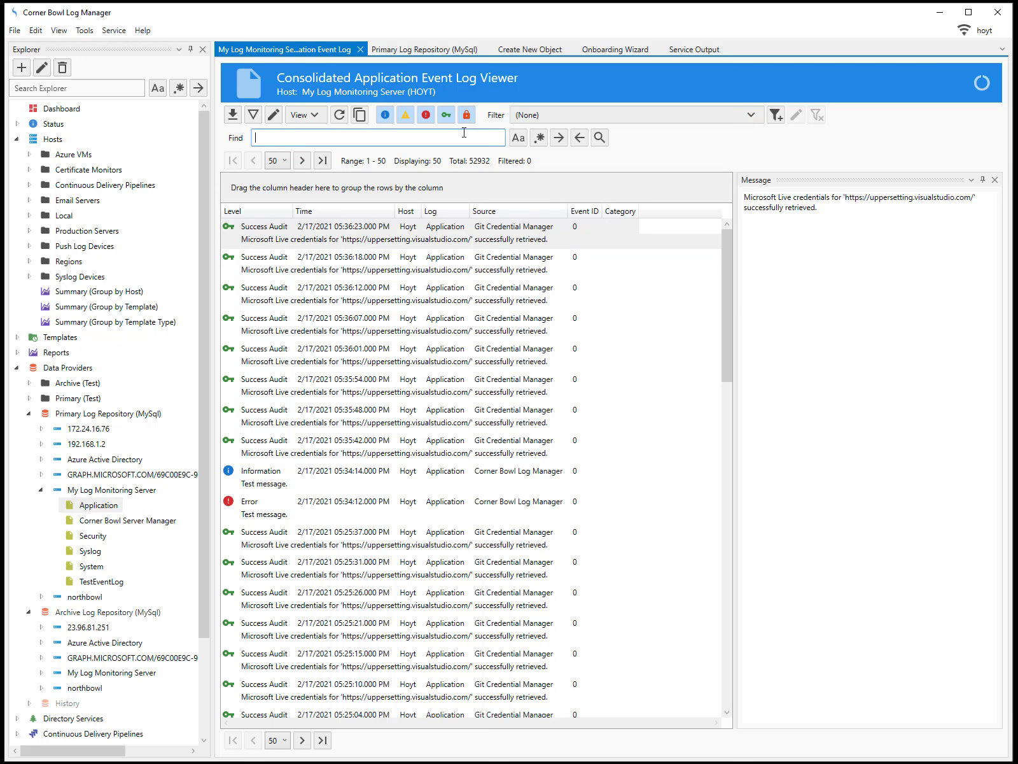
{"action": "left_click", "coordinate": [285, 162]}
{"action": "left_click", "coordinate": [287, 164]}
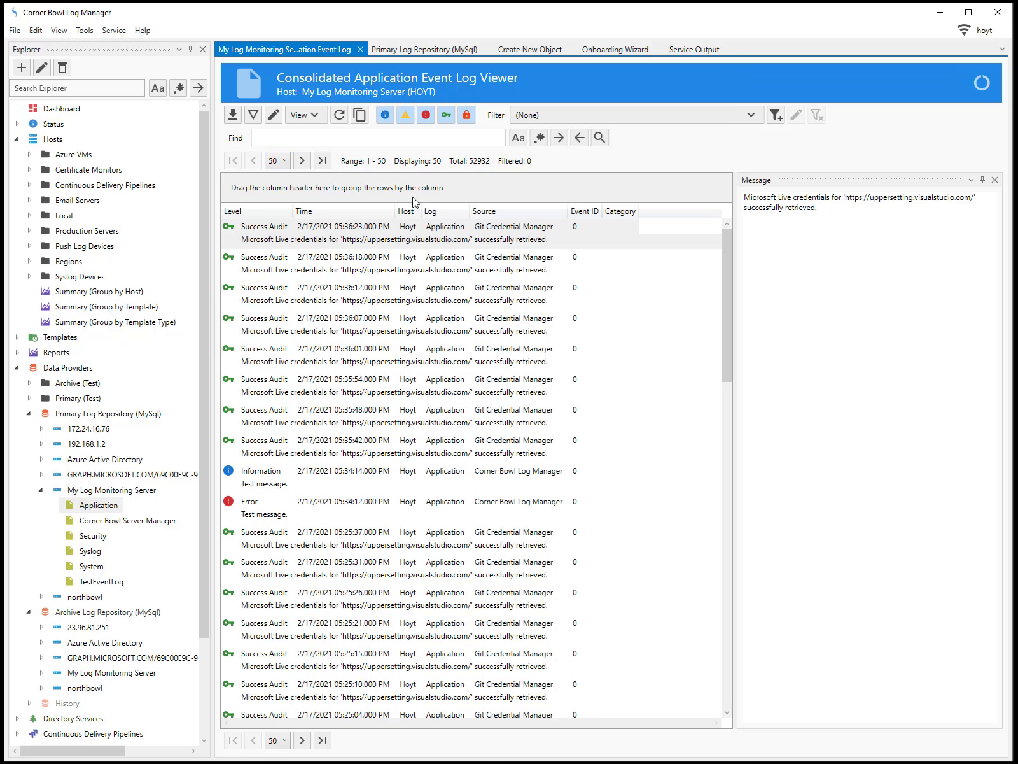
Step: Group the Application log entries by Source, inspect the Git Credential Manager and gupdate groups, and remove the grouping
{"action": "left_click_drag", "start_coordinate": [474, 213], "coordinate": [439, 188]}
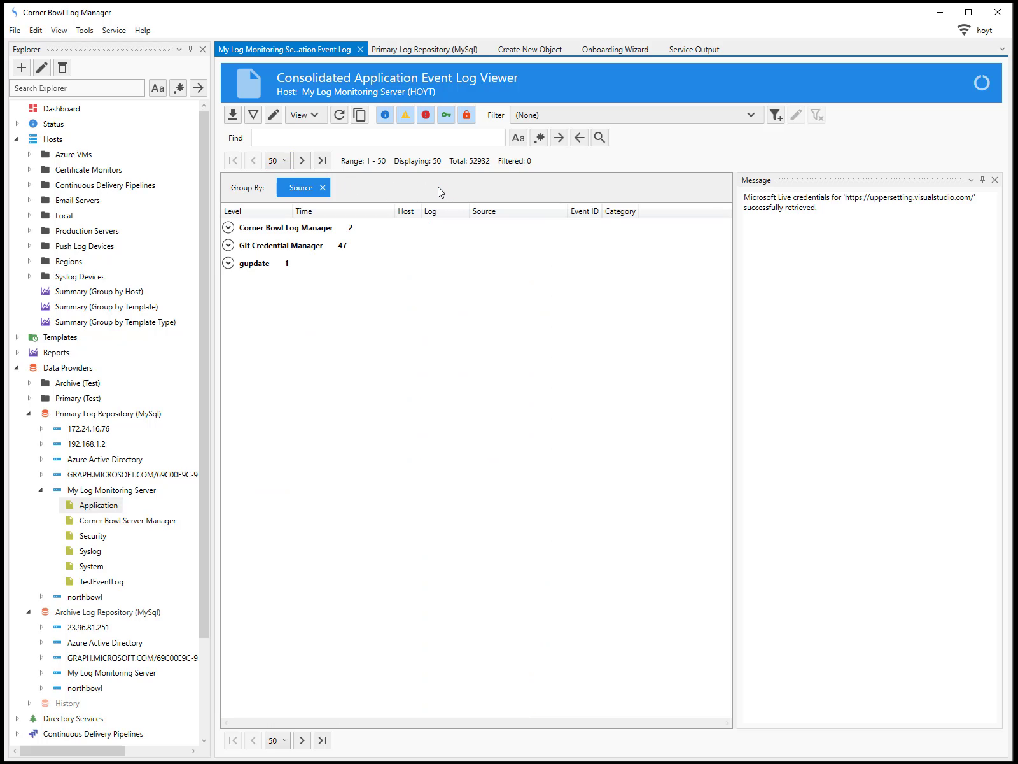
{"action": "left_click", "coordinate": [228, 245]}
{"action": "left_click", "coordinate": [228, 245]}
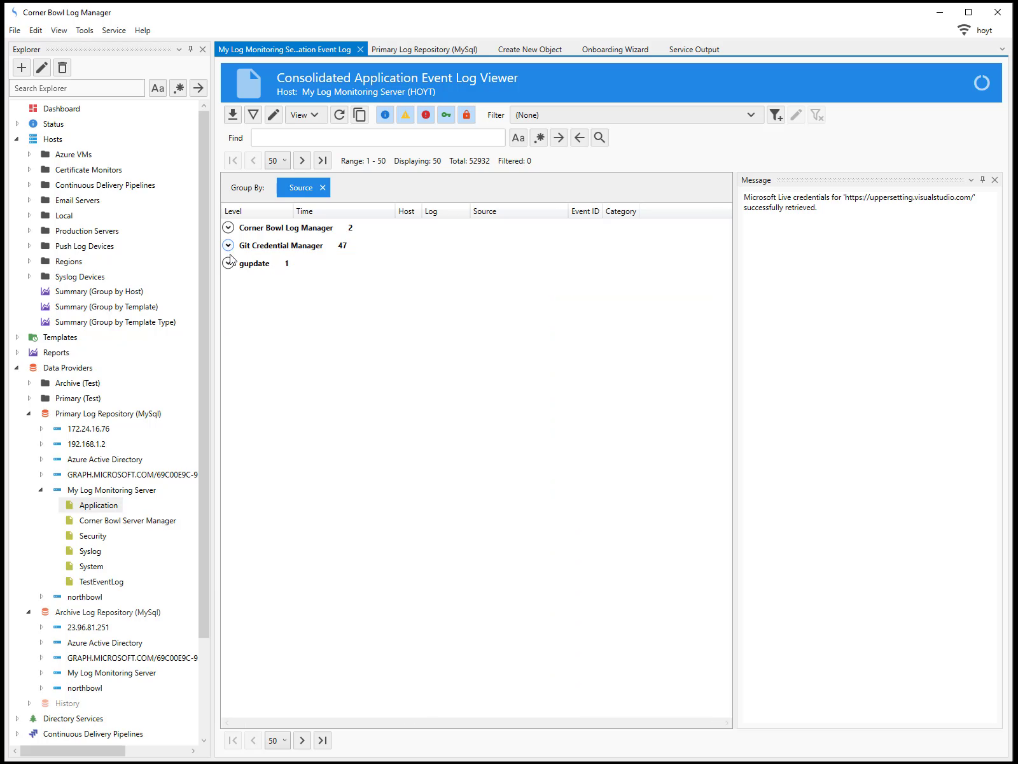
{"action": "left_click", "coordinate": [227, 262]}
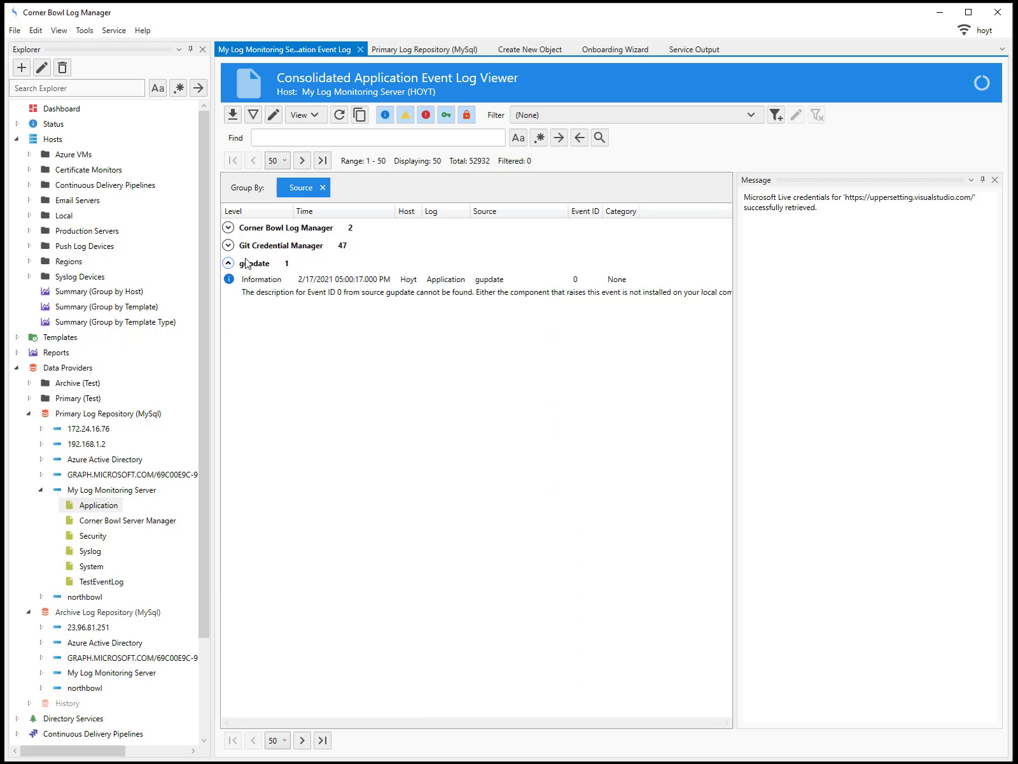
{"action": "left_click", "coordinate": [323, 188]}
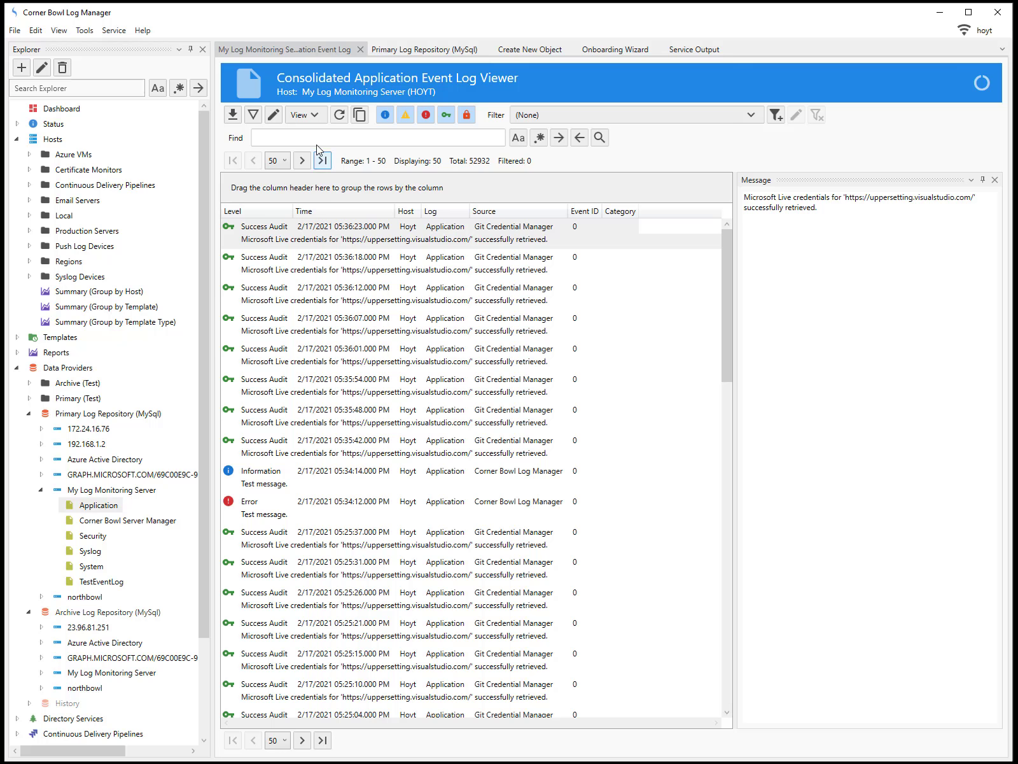
Step: Turn the message preview in the Application log's entry list off and back on
{"action": "left_click", "coordinate": [315, 115]}
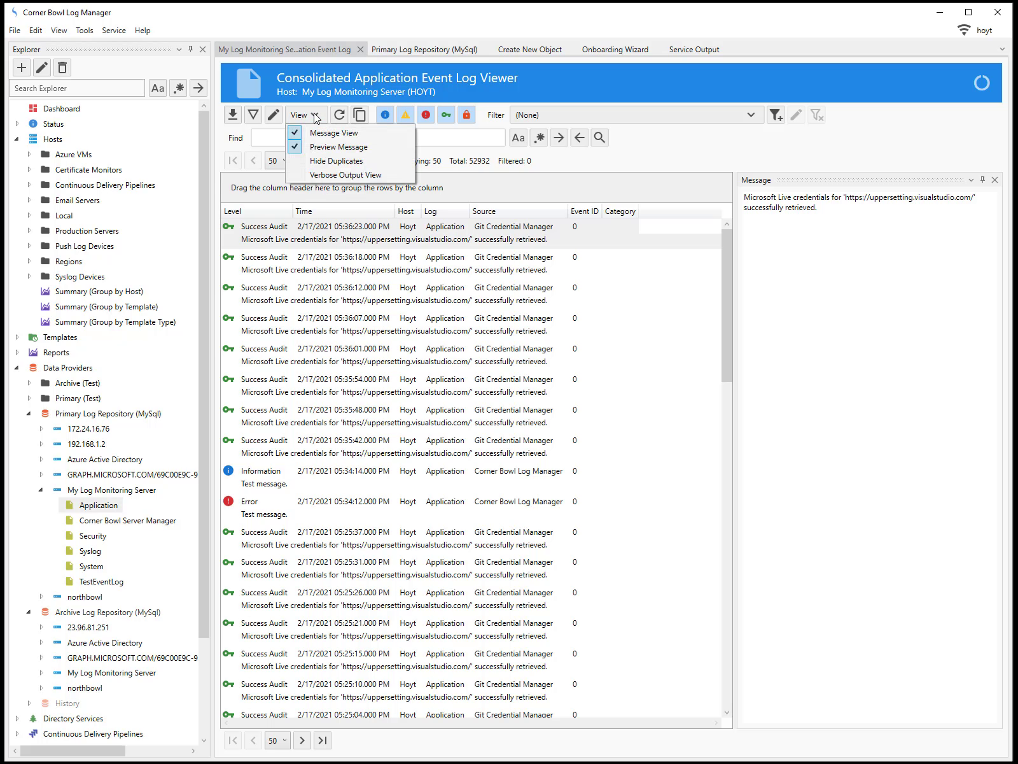
{"action": "left_click", "coordinate": [296, 148]}
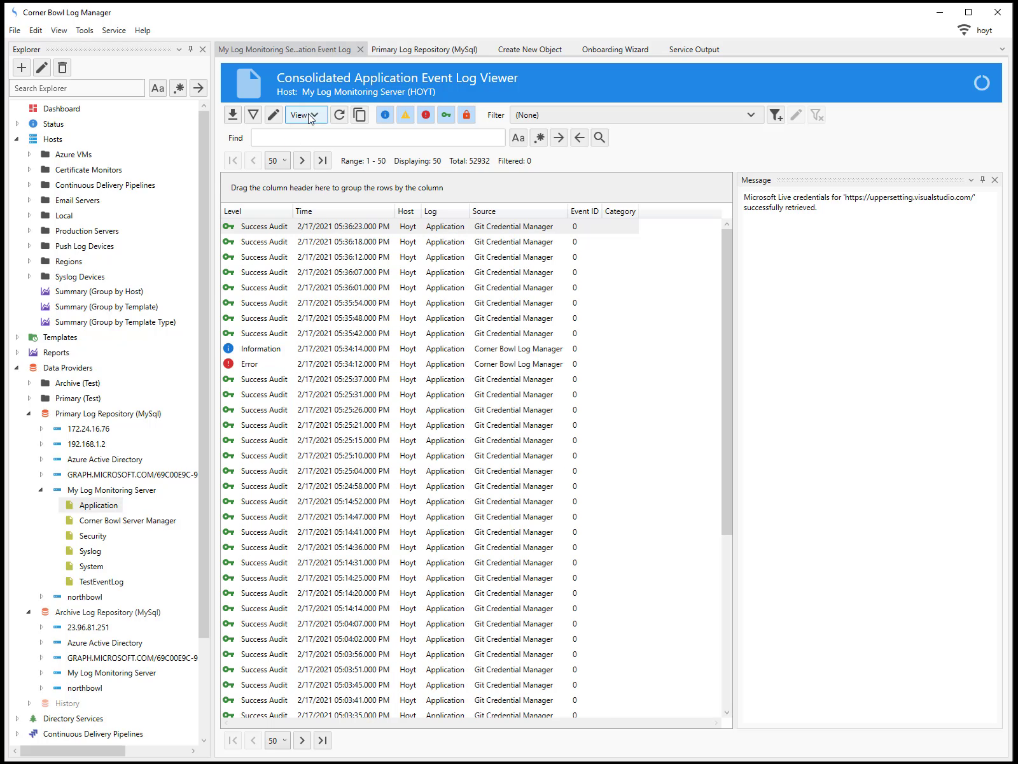
{"action": "left_click", "coordinate": [311, 117]}
{"action": "left_click", "coordinate": [302, 150]}
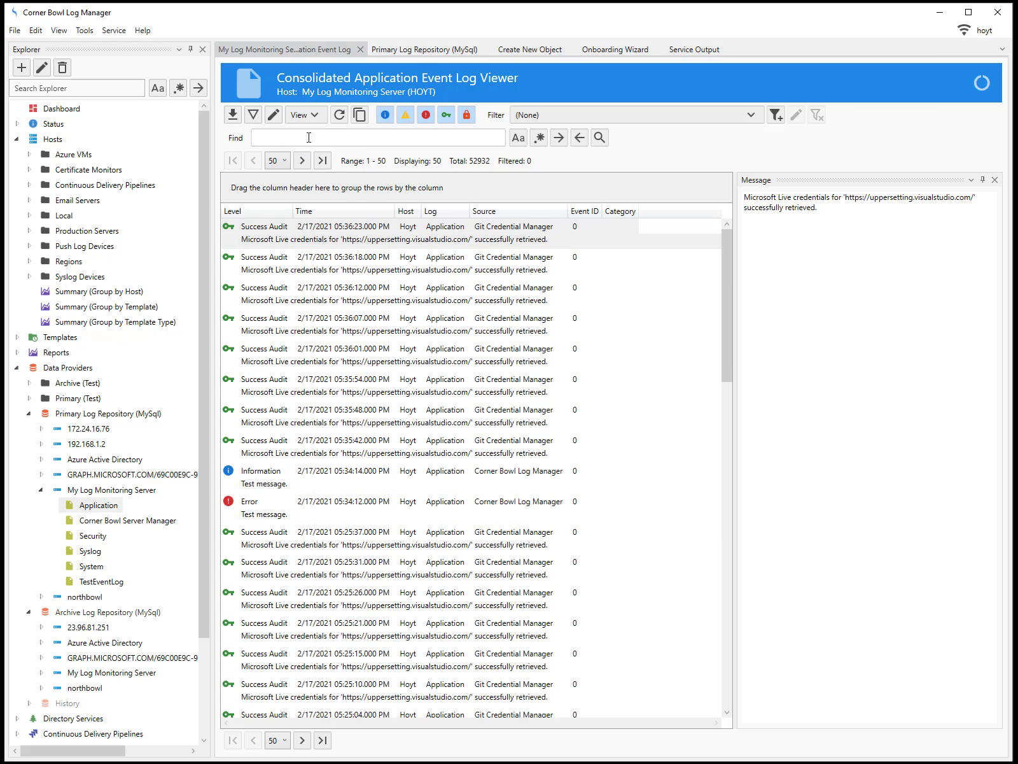
Step: Hide duplicate entries in the Application event log viewer
{"action": "left_click", "coordinate": [315, 116]}
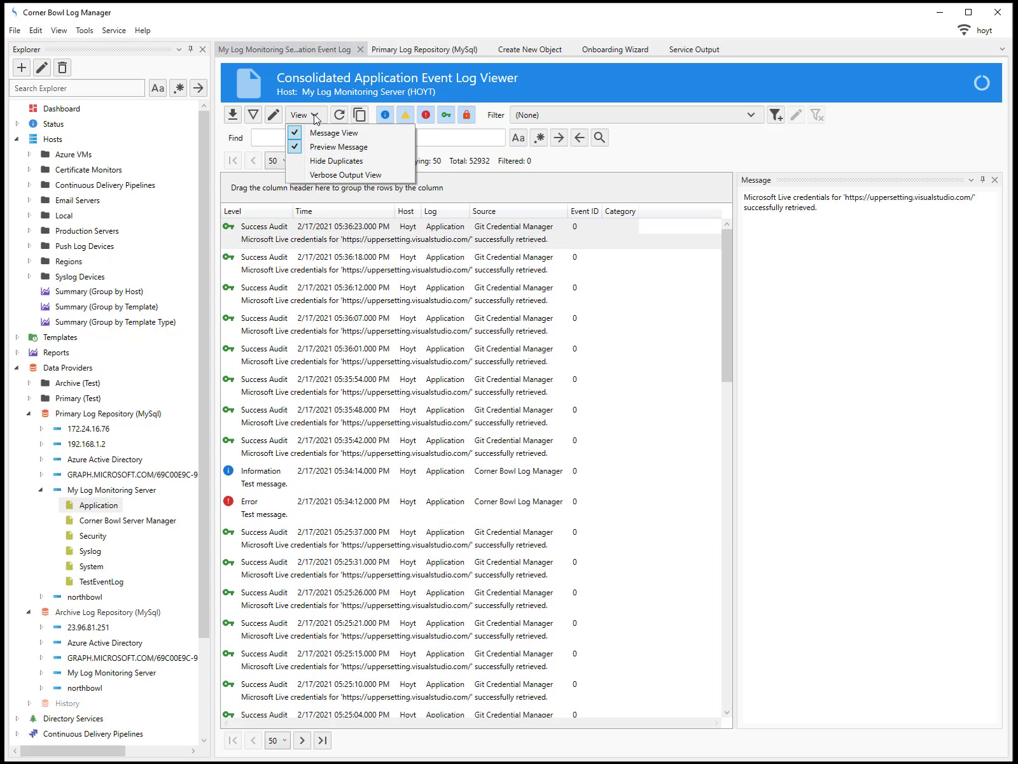
{"action": "left_click", "coordinate": [314, 163]}
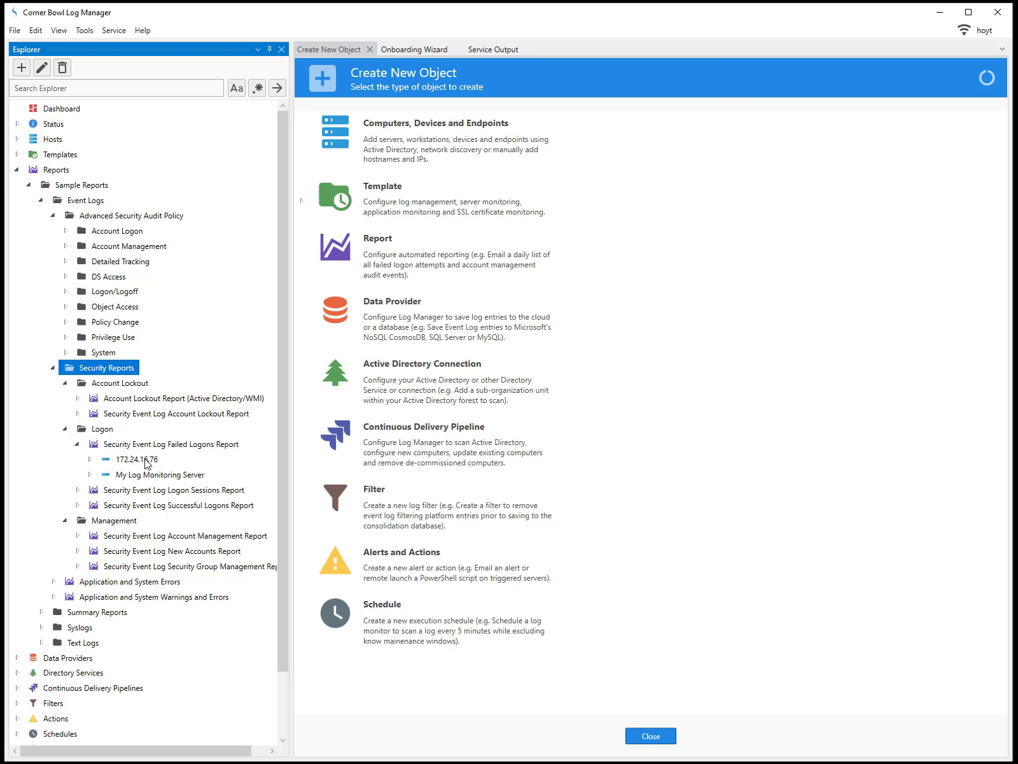
Step: View the content of the Security Event Log Successful Logons Report from the sample Logon reports
{"action": "left_click", "coordinate": [152, 504]}
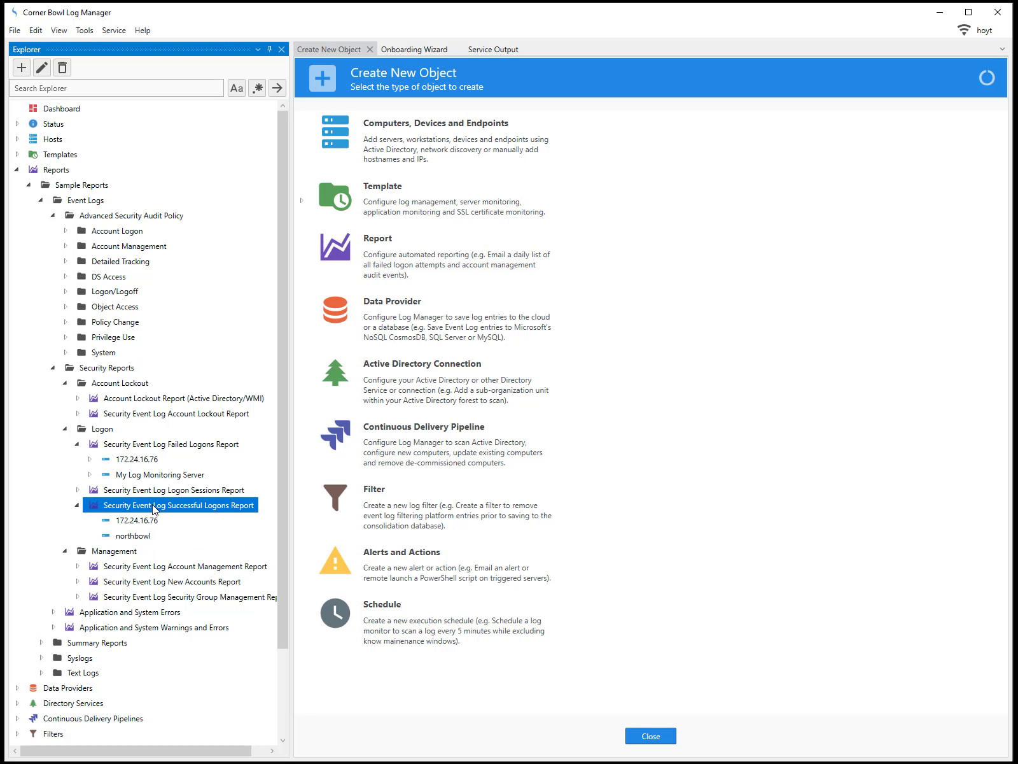
{"action": "right_click", "coordinate": [152, 504]}
{"action": "left_click", "coordinate": [197, 513]}
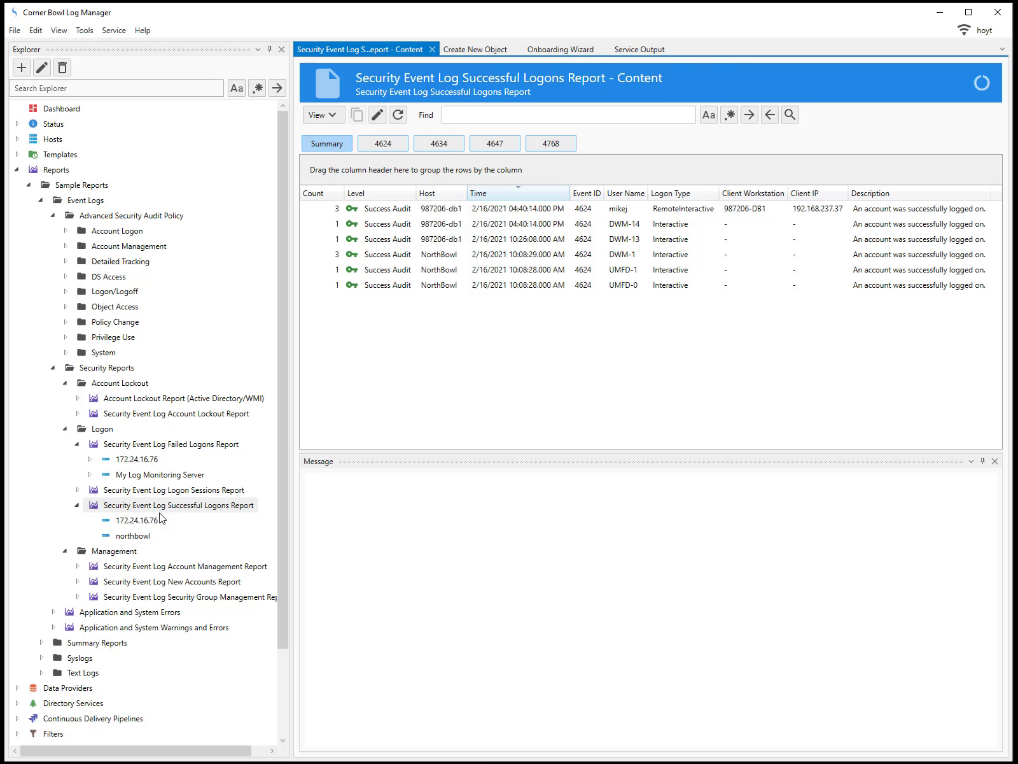
Step: View the content of the Security Event Log Failed Logons Report from the sample Logon reports
{"action": "left_click", "coordinate": [149, 446]}
{"action": "right_click", "coordinate": [149, 445]}
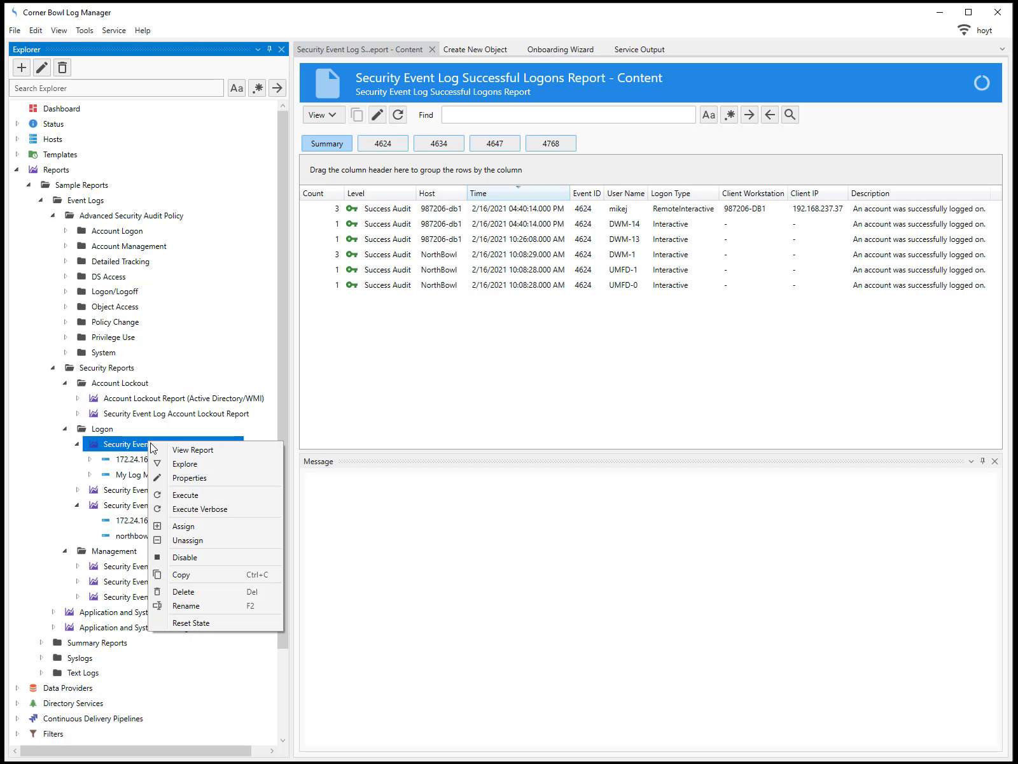
{"action": "left_click", "coordinate": [159, 453]}
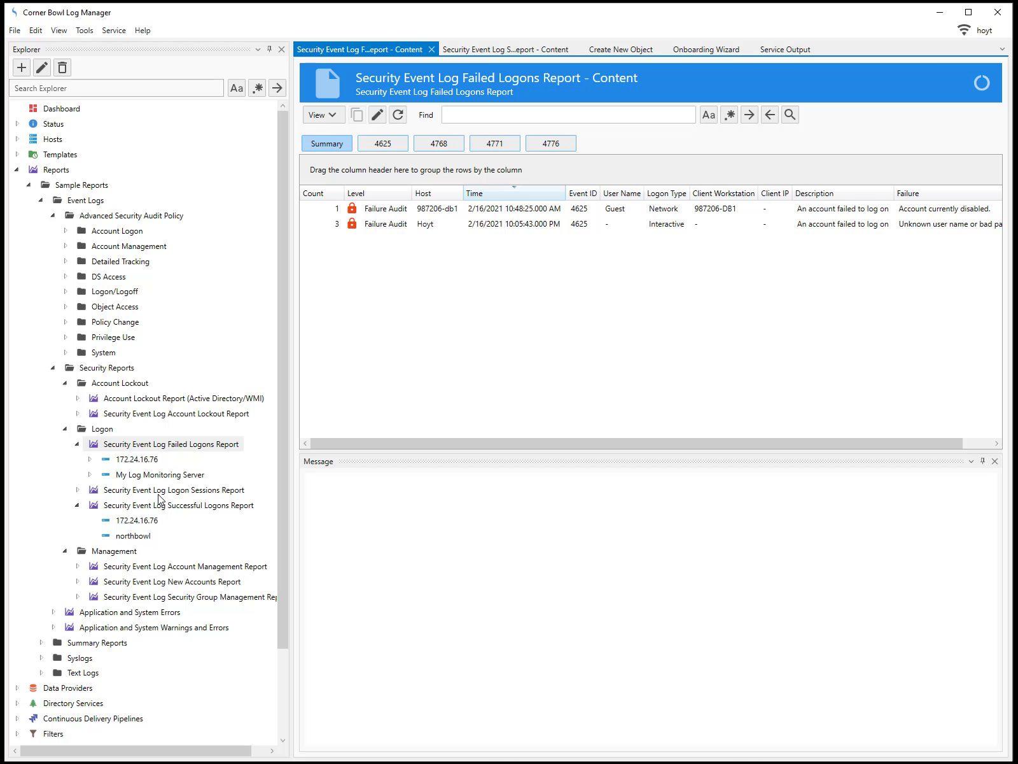
Step: View the Application and System Warnings and Errors report and remove its Event ID grouping
{"action": "left_click", "coordinate": [176, 628]}
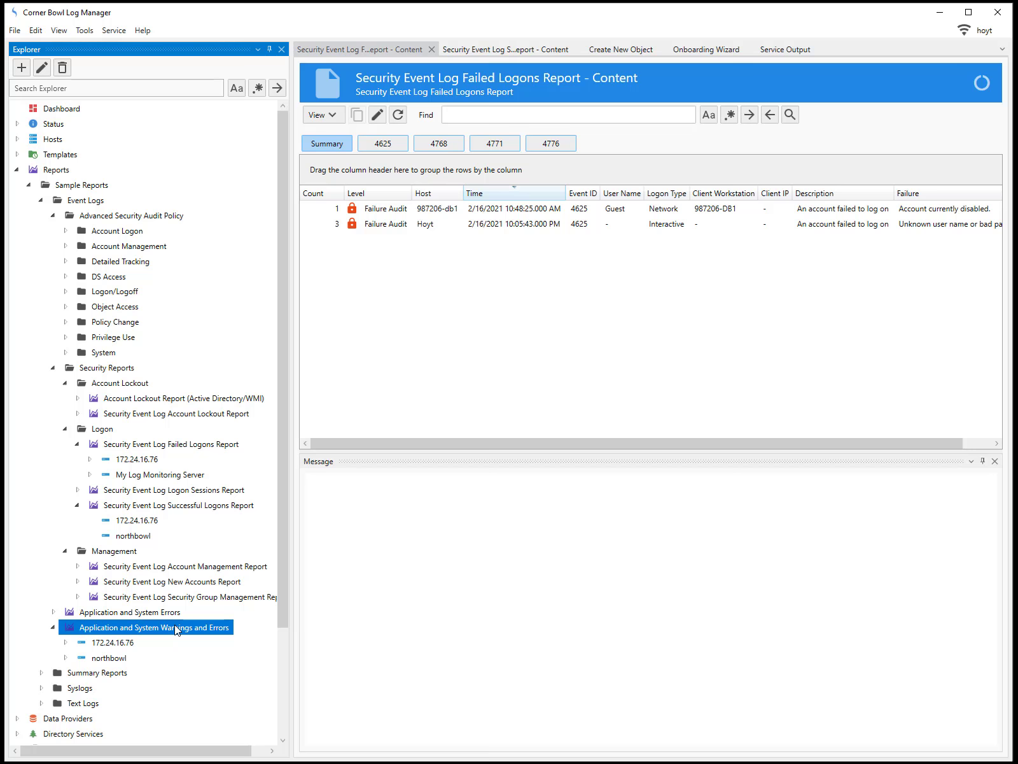
{"action": "right_click", "coordinate": [176, 627]}
{"action": "left_click", "coordinate": [189, 634]}
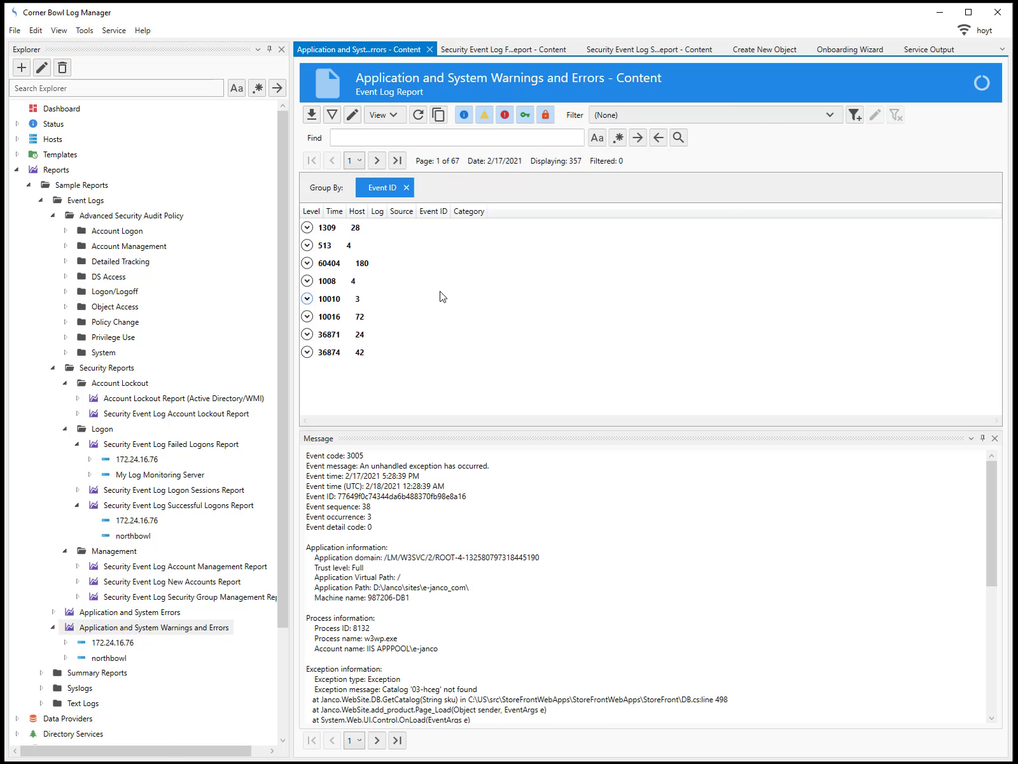
{"action": "left_click", "coordinate": [407, 188]}
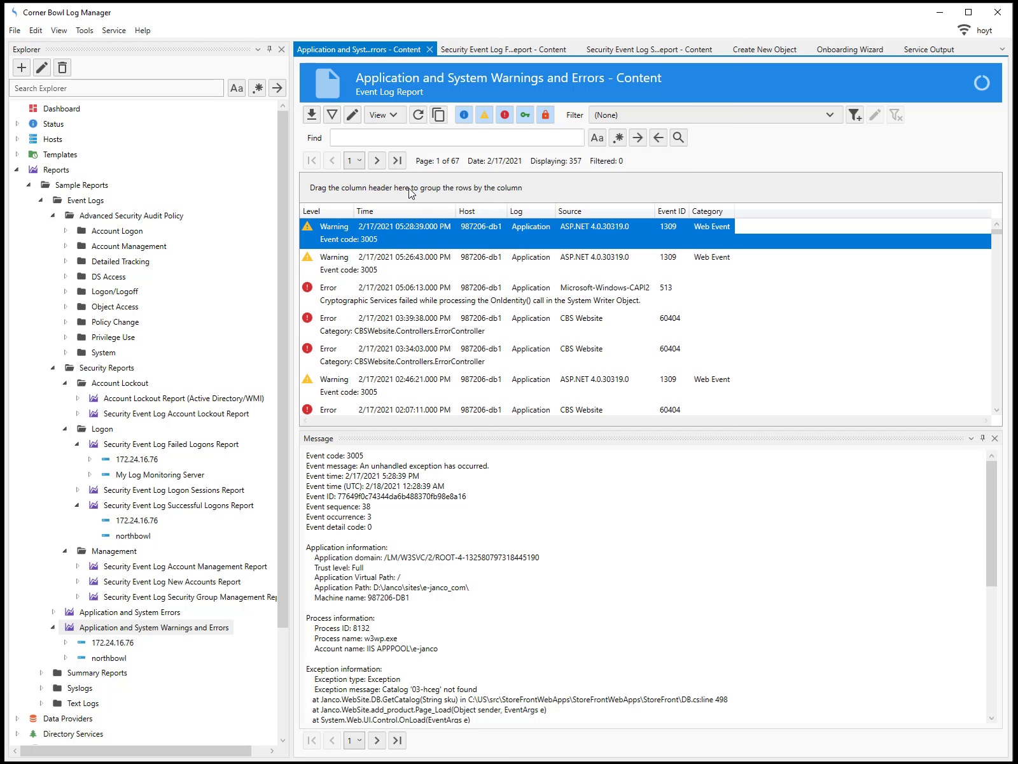